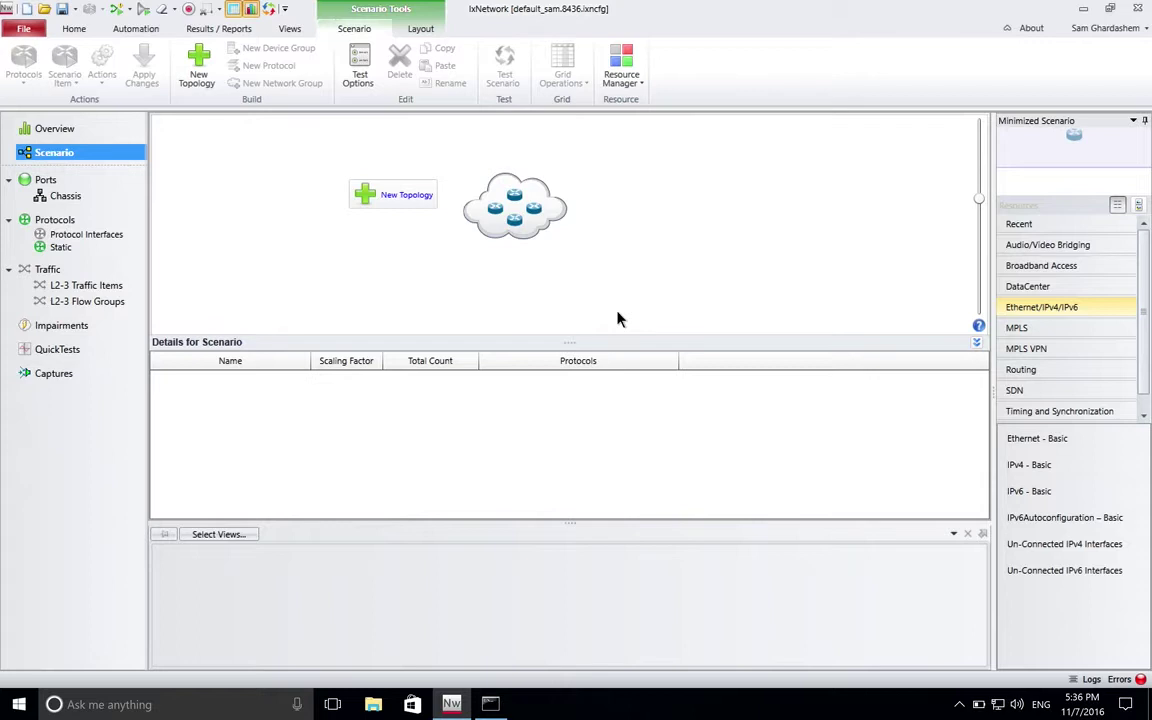
- Open QuickTests and start adding an RFC2544 Throughput/Latency test based on a new configuration
click(57, 350)
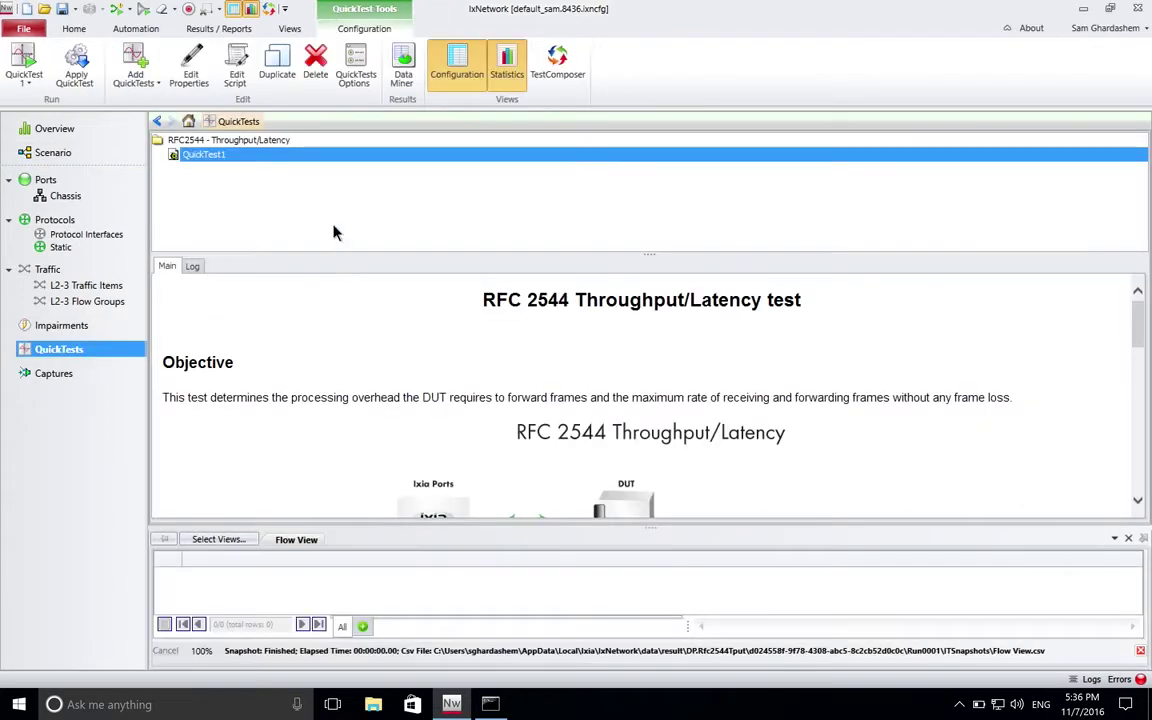
click(205, 155)
click(135, 66)
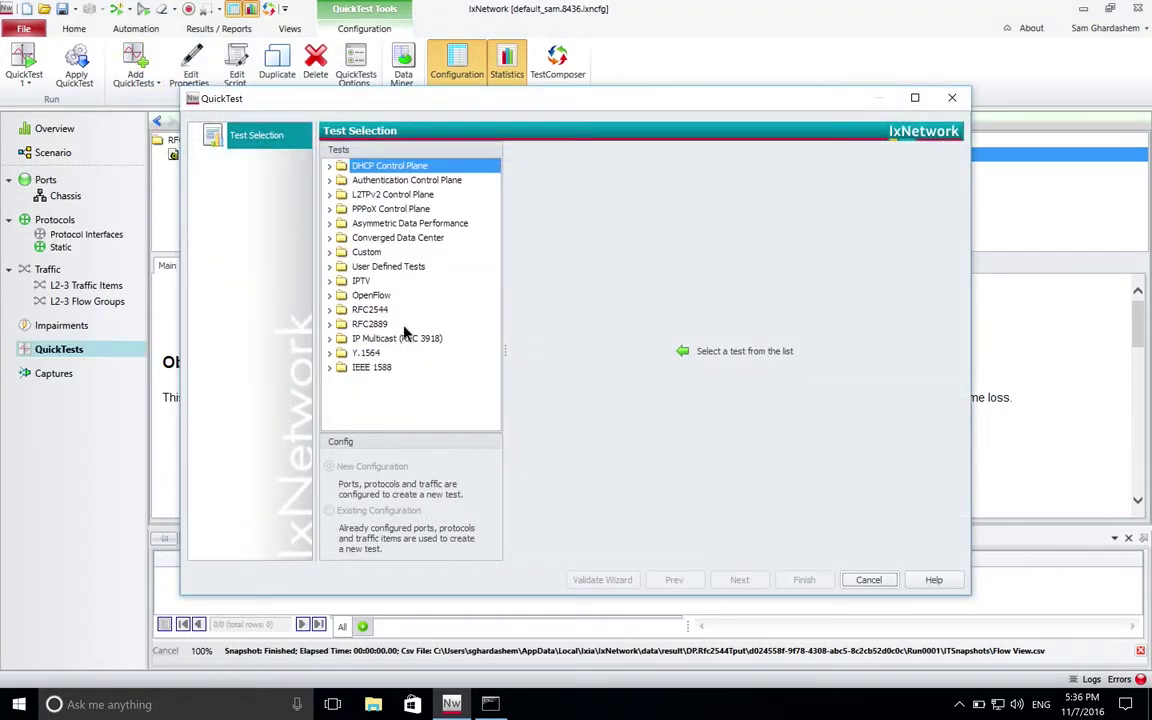
click(398, 325)
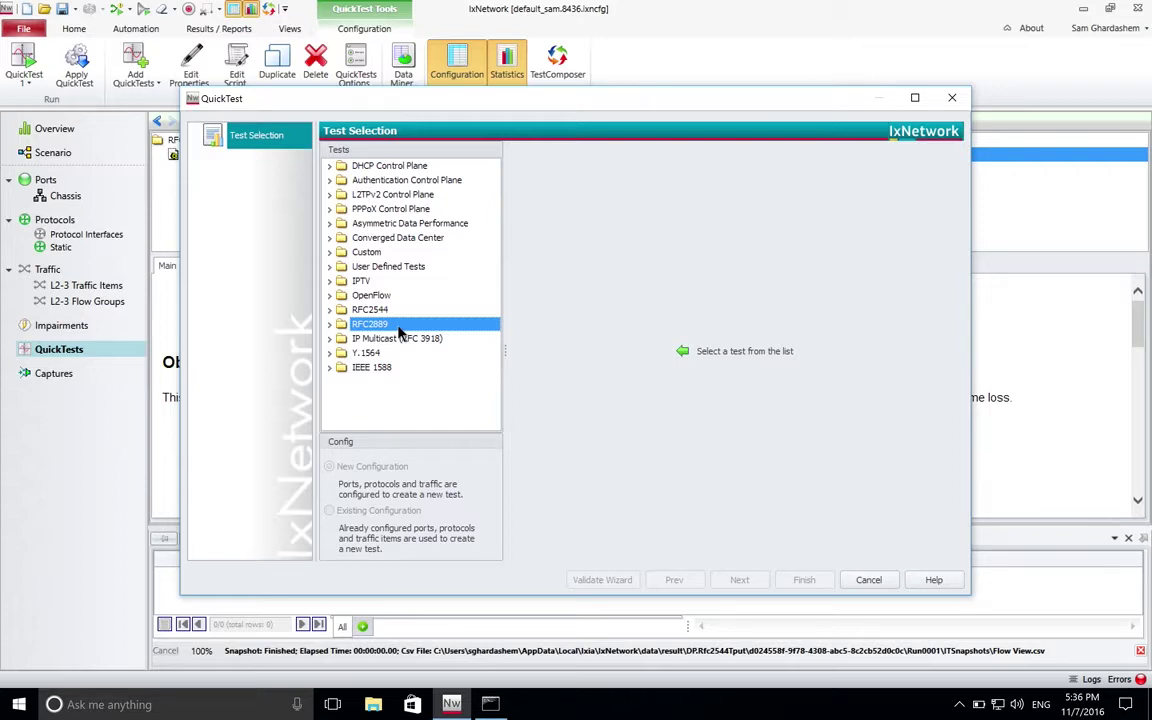
click(382, 311)
click(331, 310)
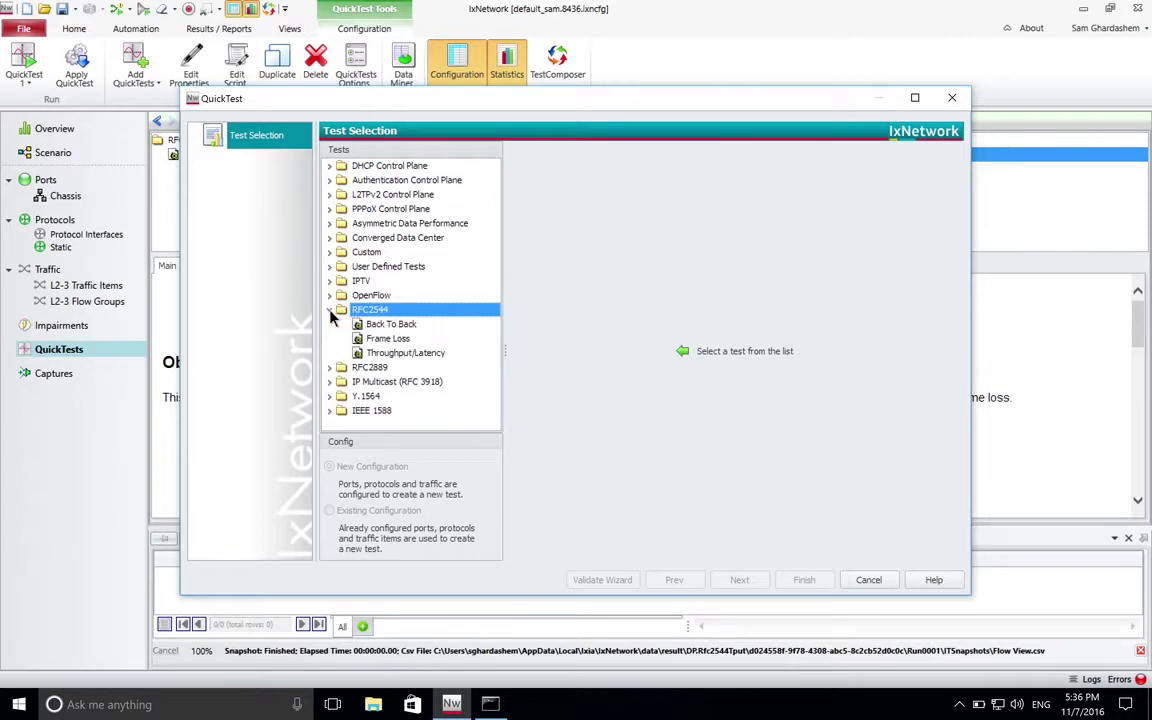
click(422, 356)
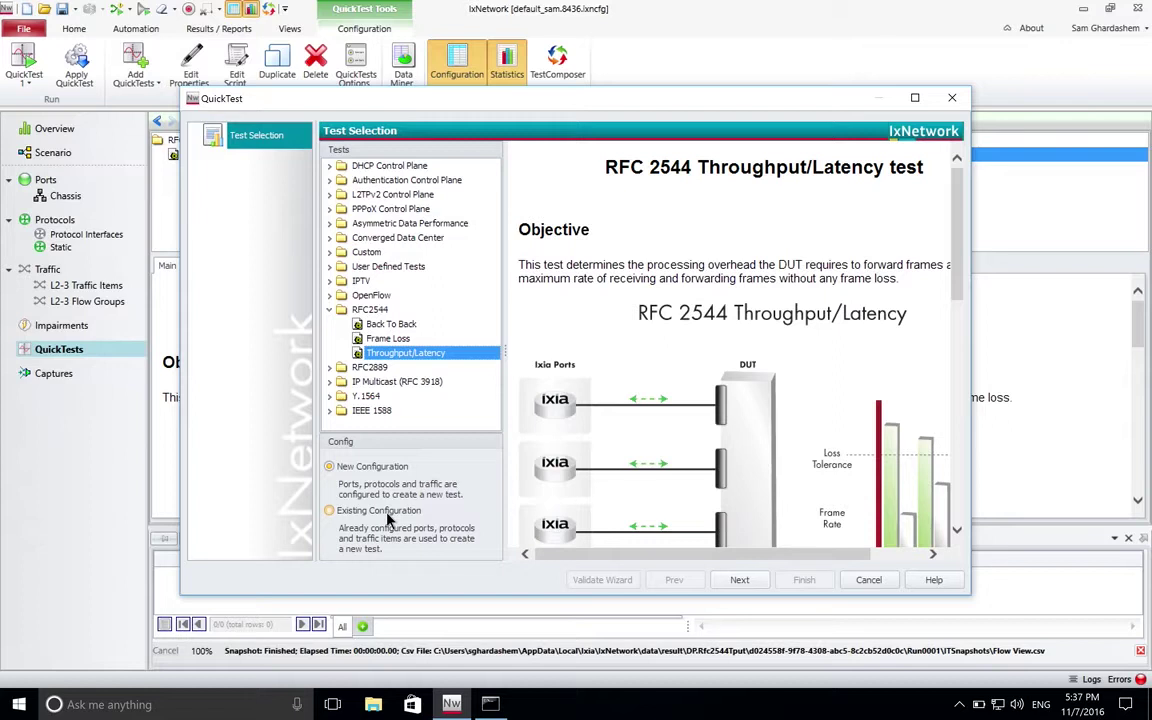
click(737, 580)
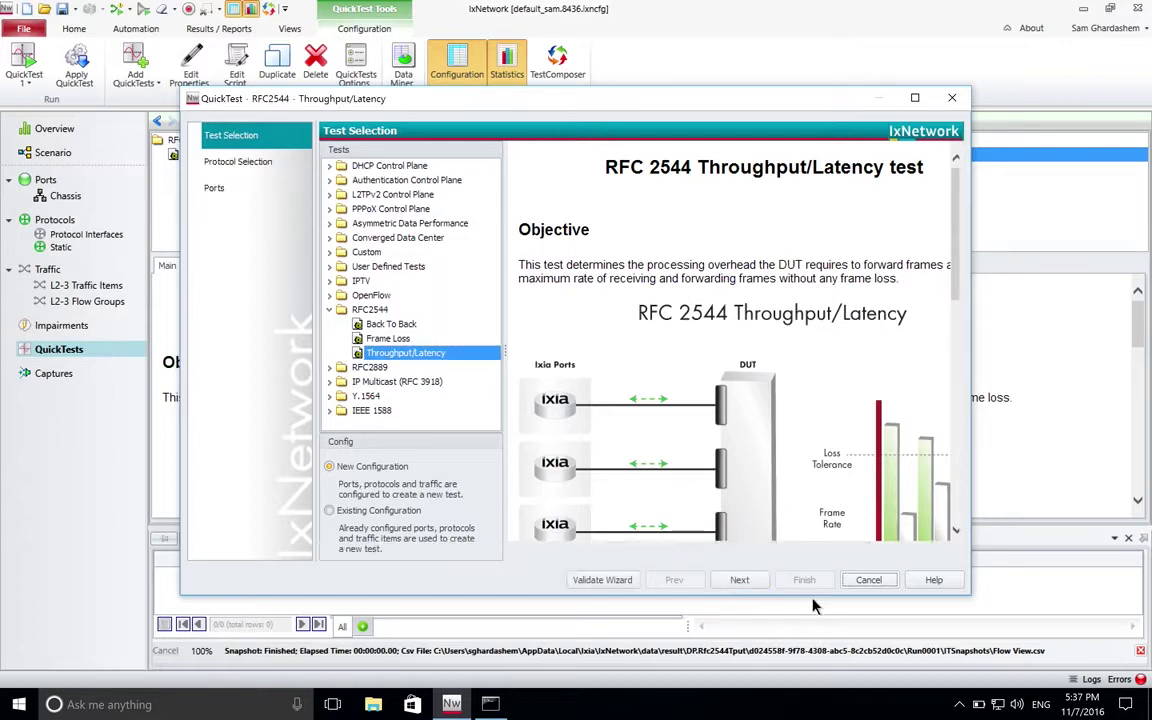
click(751, 585)
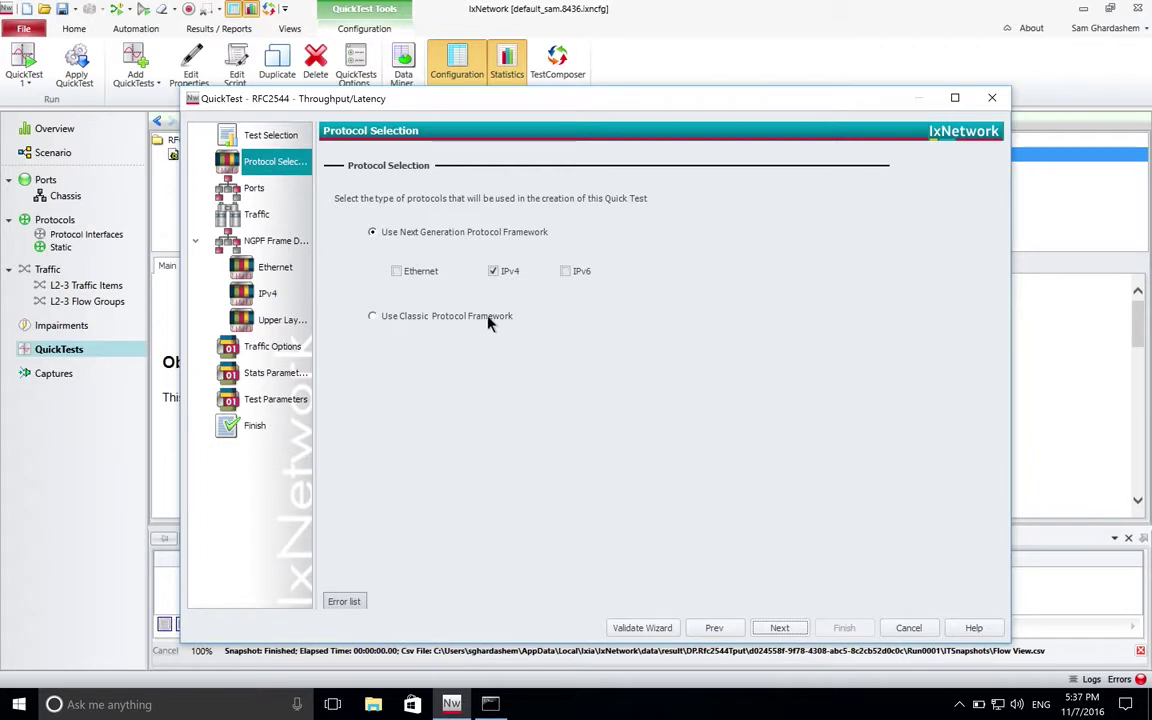
- Accept the protocol and port selections and define bi-directional One - One traffic from Ethernet - VM - 001 to Ethernet - VM - 002
click(779, 627)
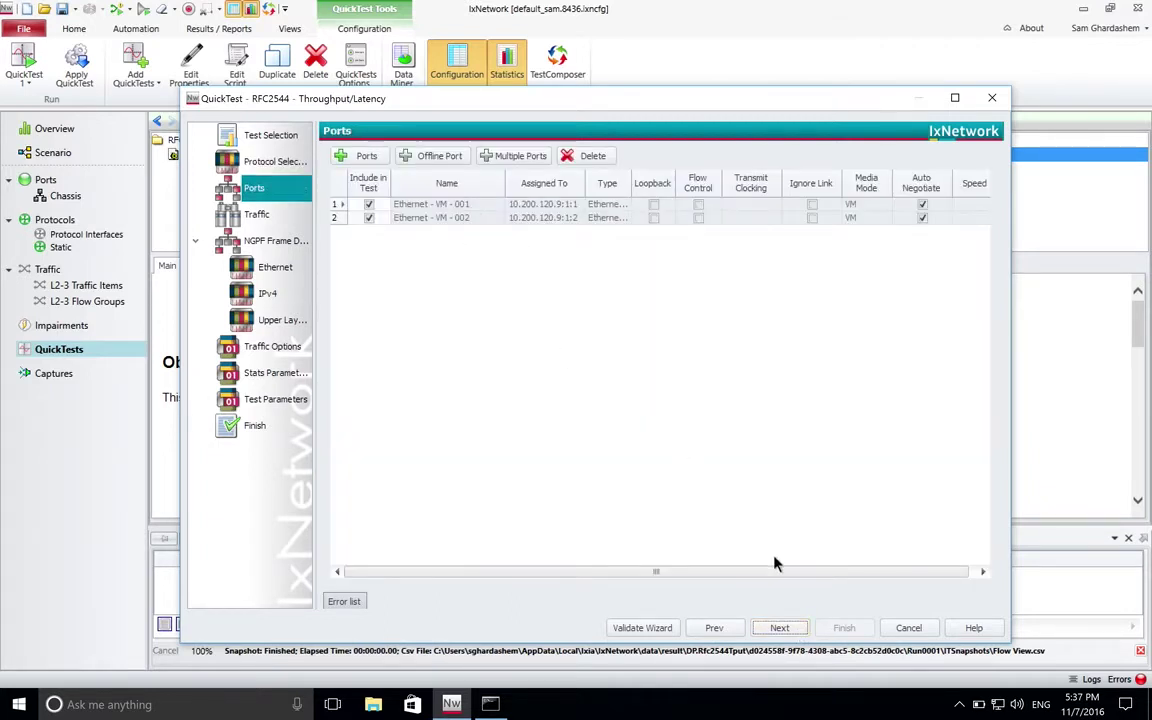
click(779, 627)
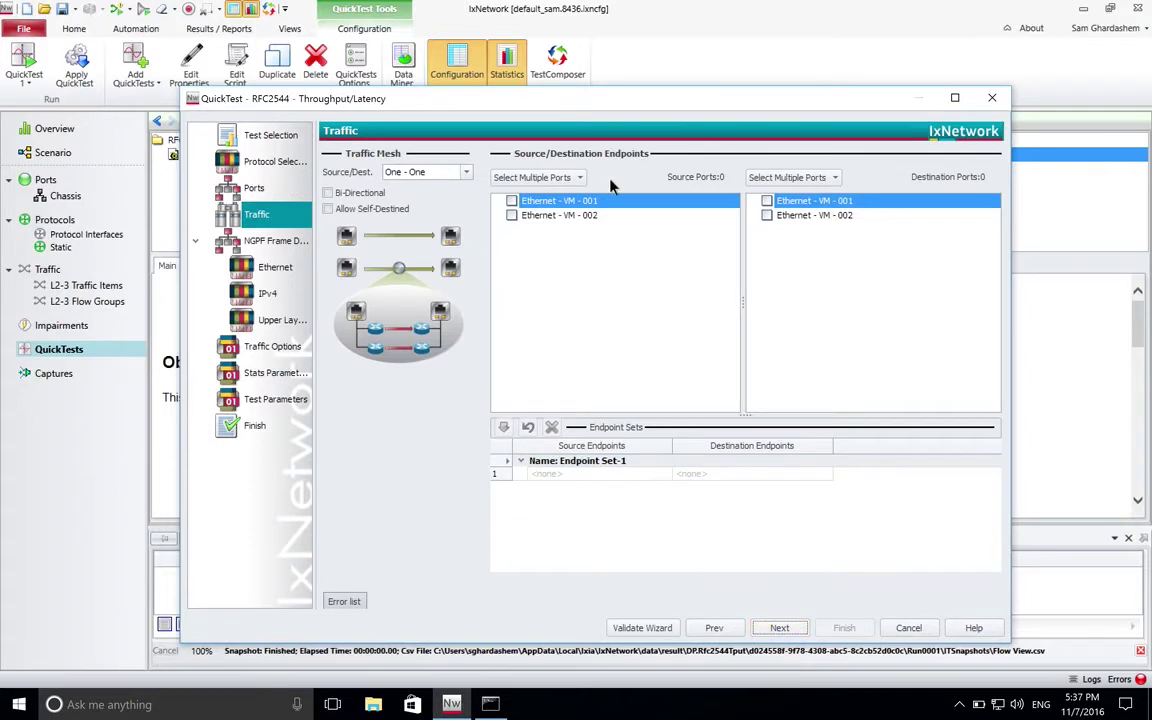
click(464, 173)
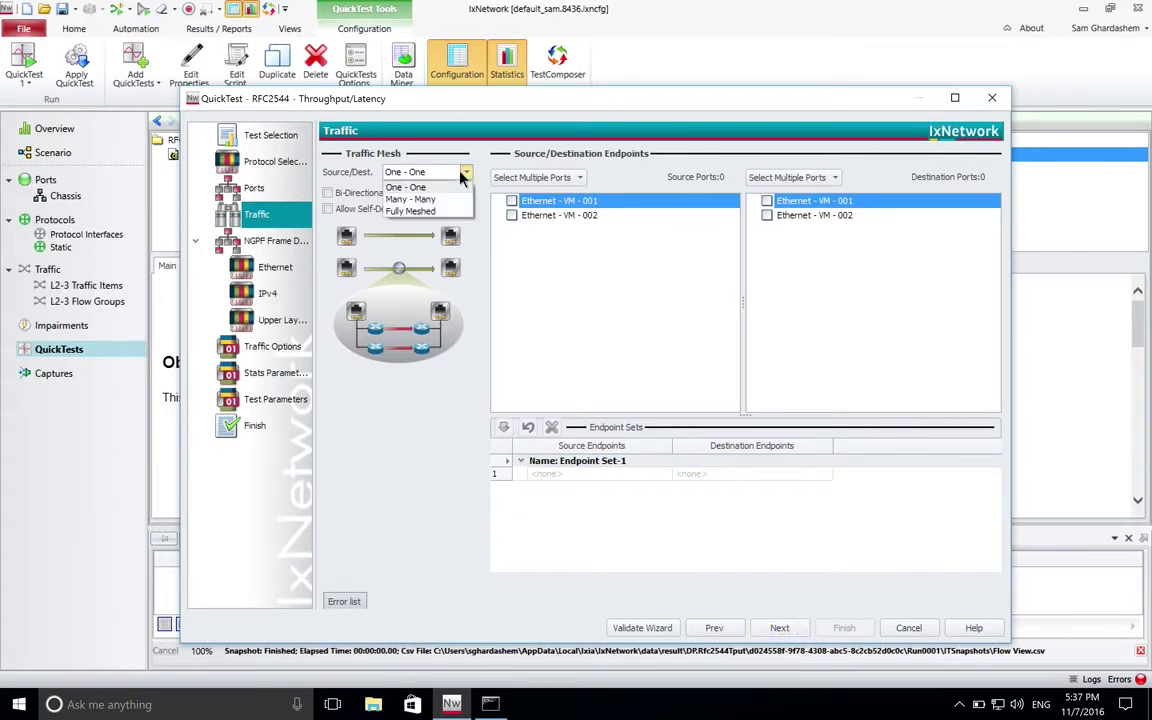
click(607, 327)
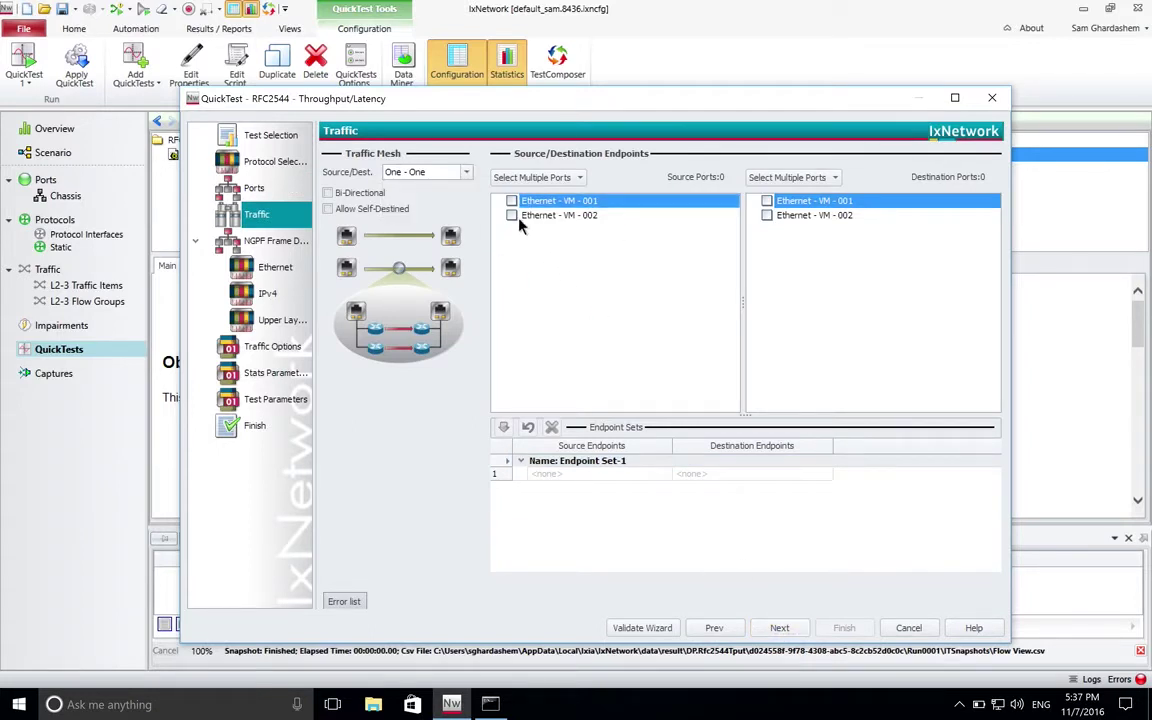
click(511, 201)
click(766, 215)
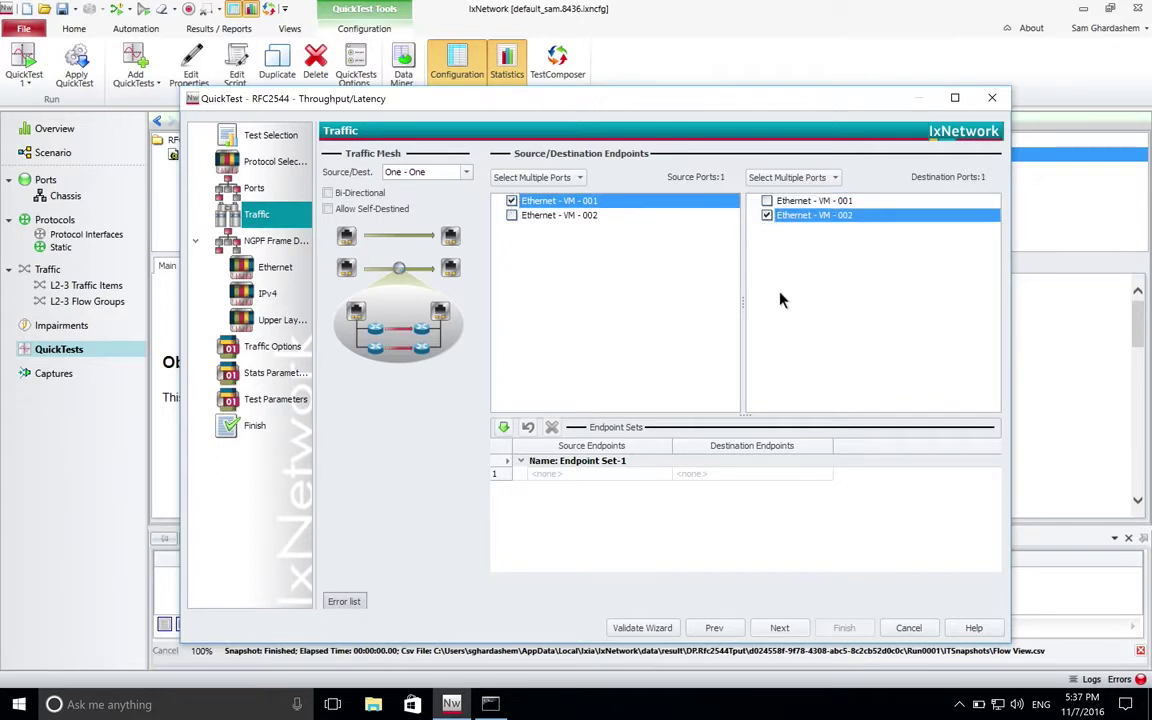
click(329, 192)
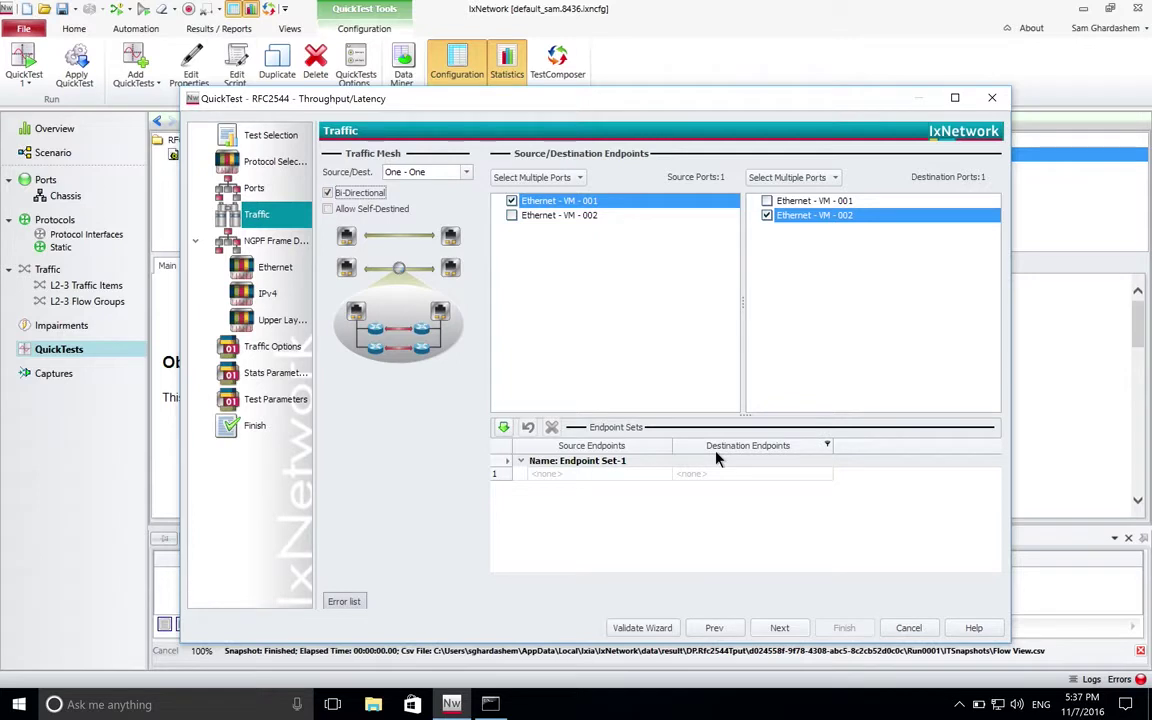
click(465, 172)
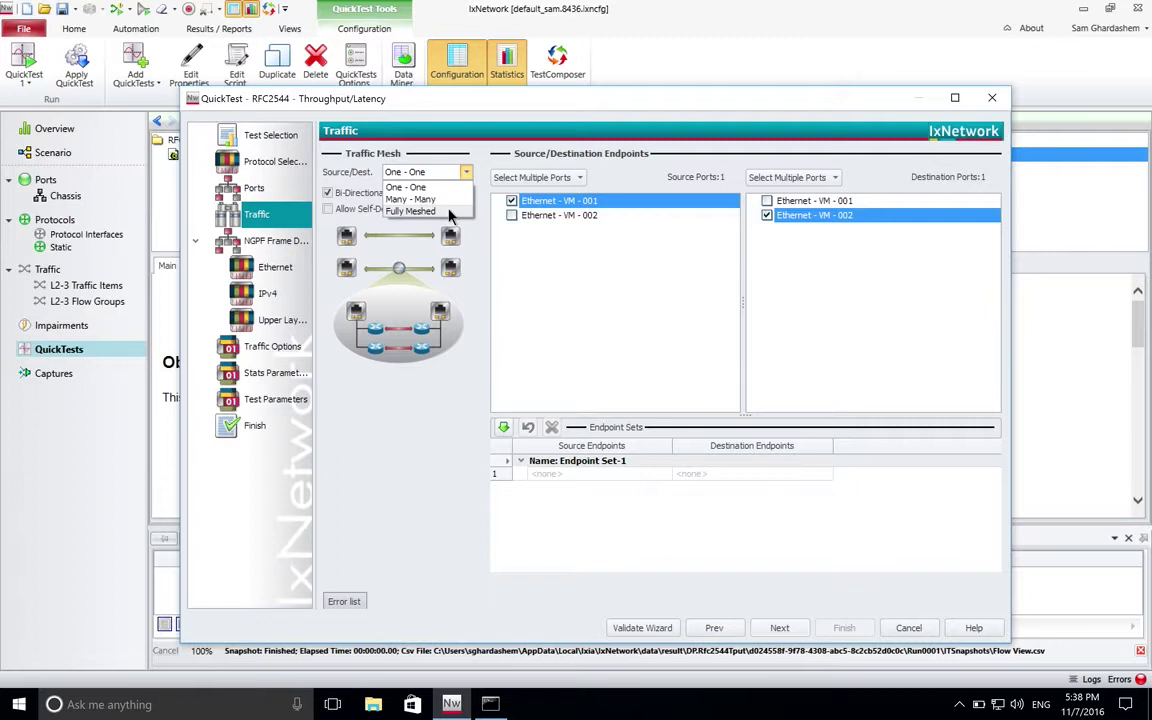
click(591, 362)
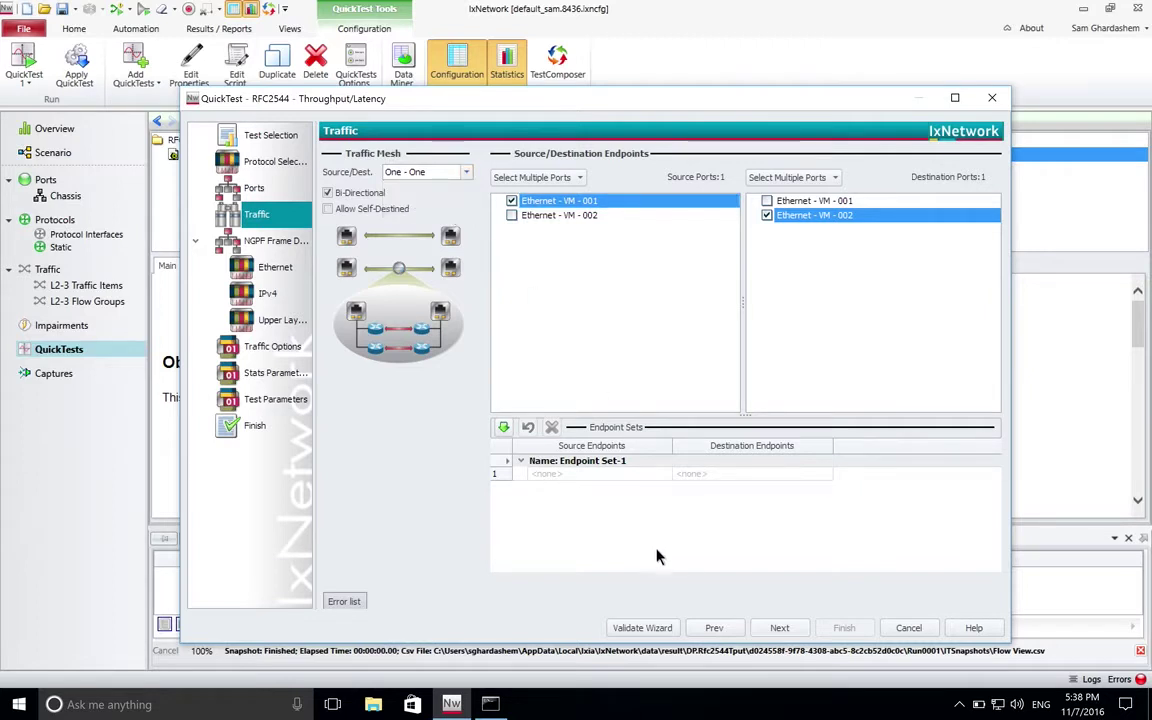
- Review the Ethernet, IPv4 and Upper Layers frame settings, including the available payload types
click(771, 633)
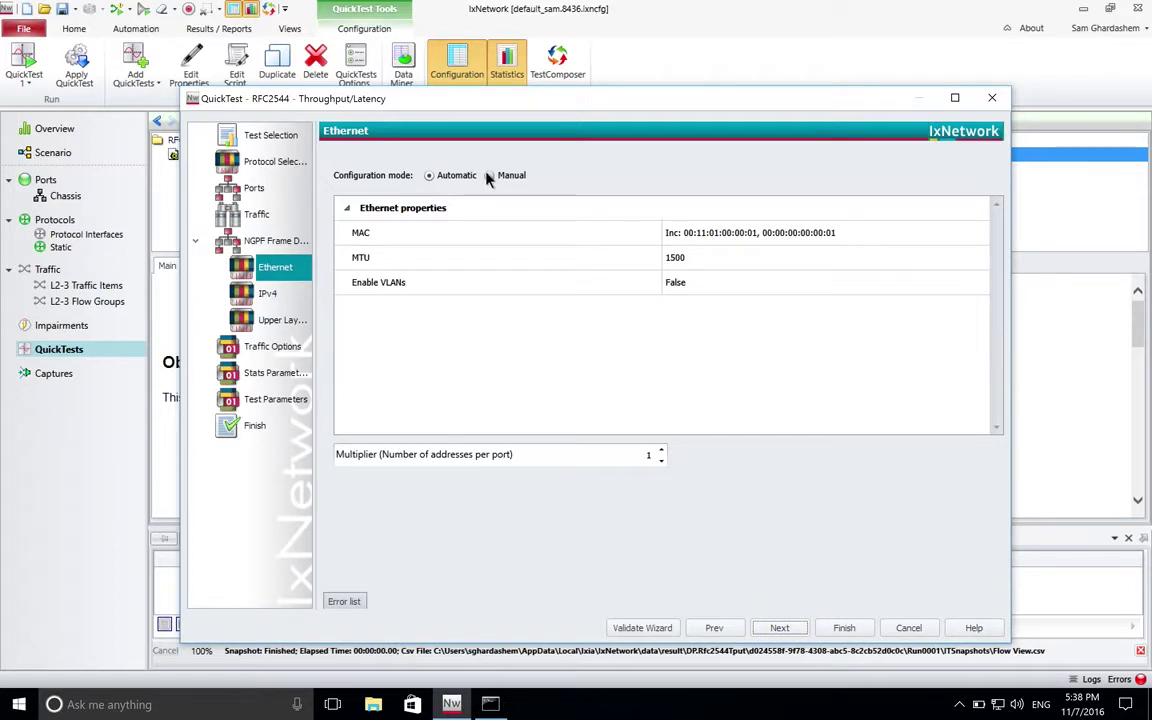
click(782, 628)
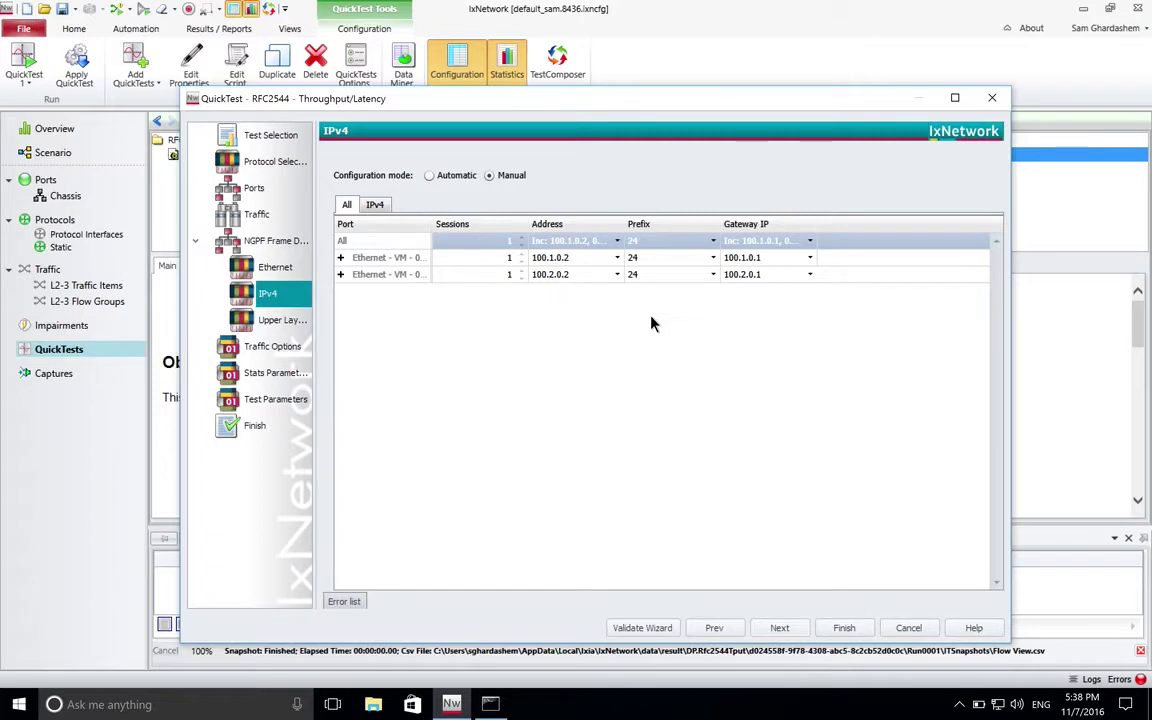
click(792, 631)
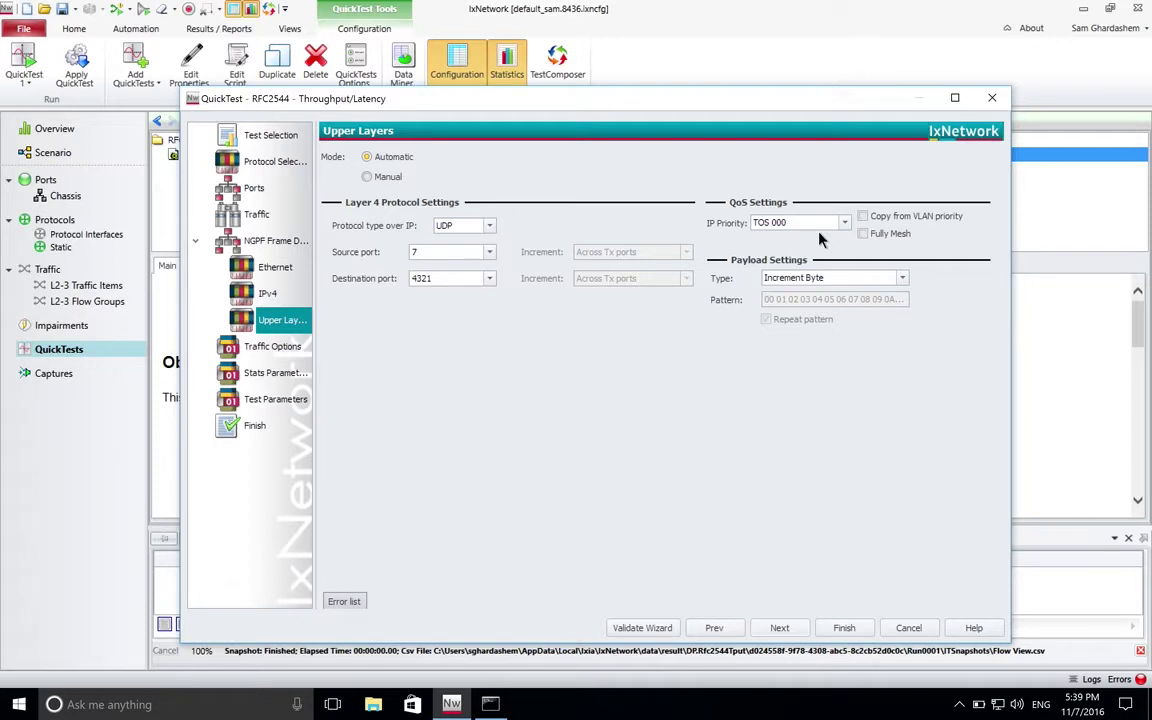
click(810, 282)
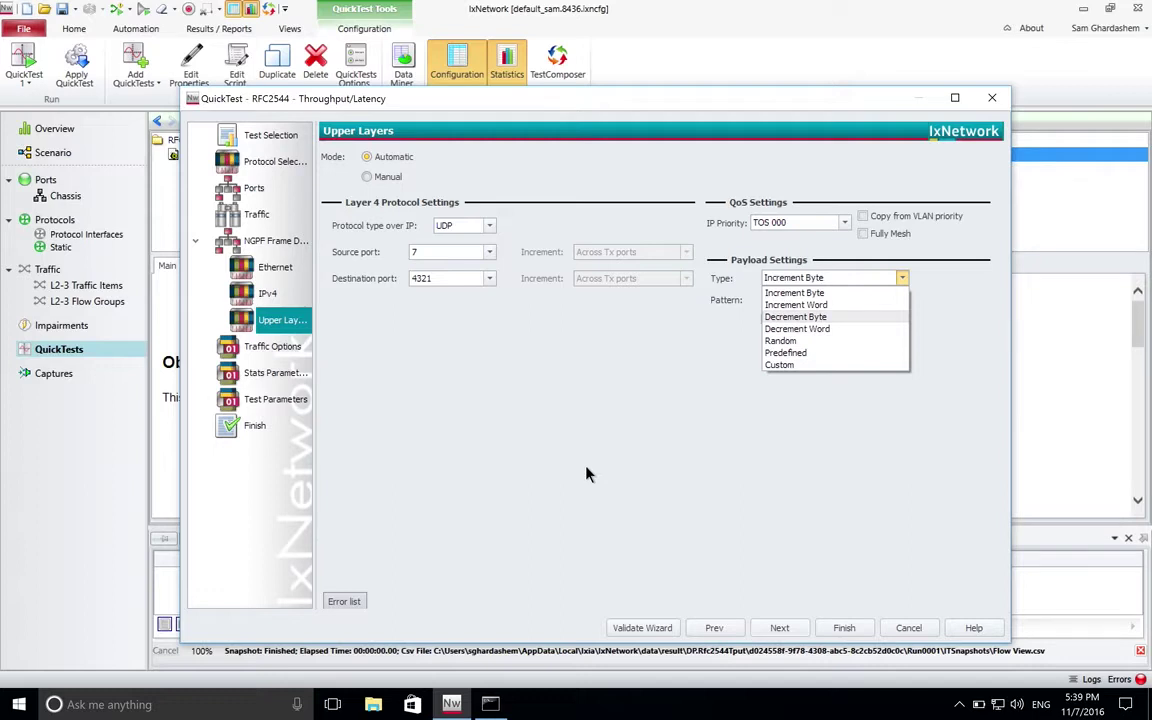
click(740, 624)
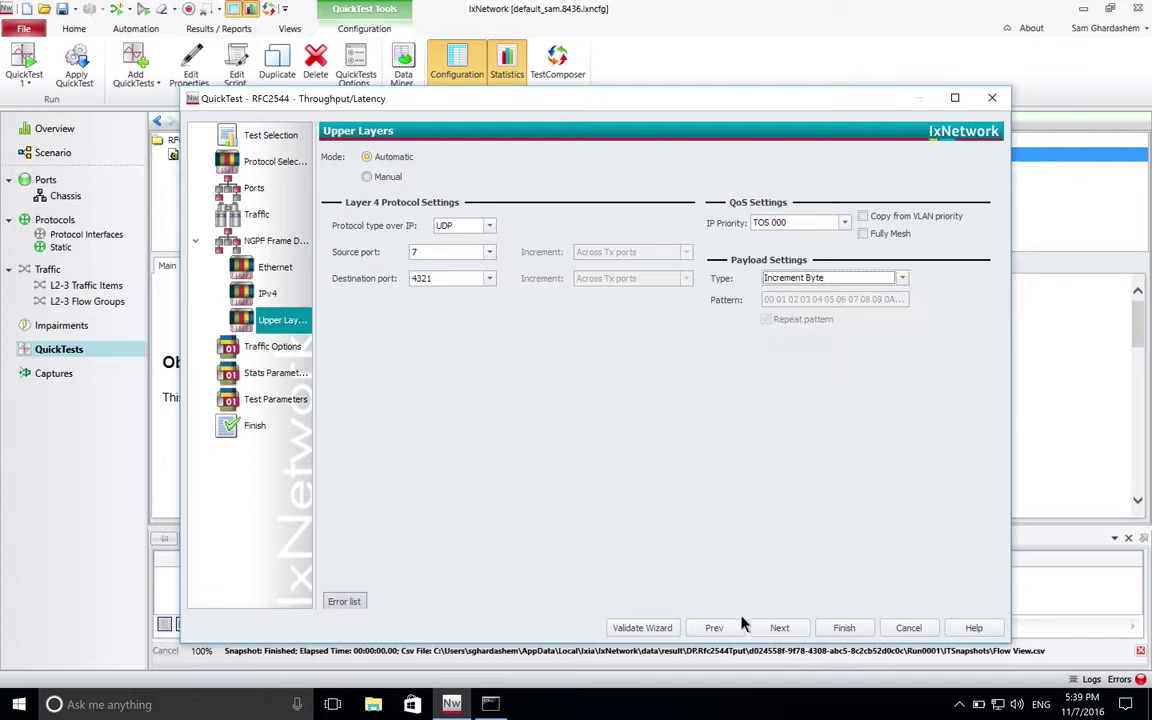
click(730, 627)
click(730, 627)
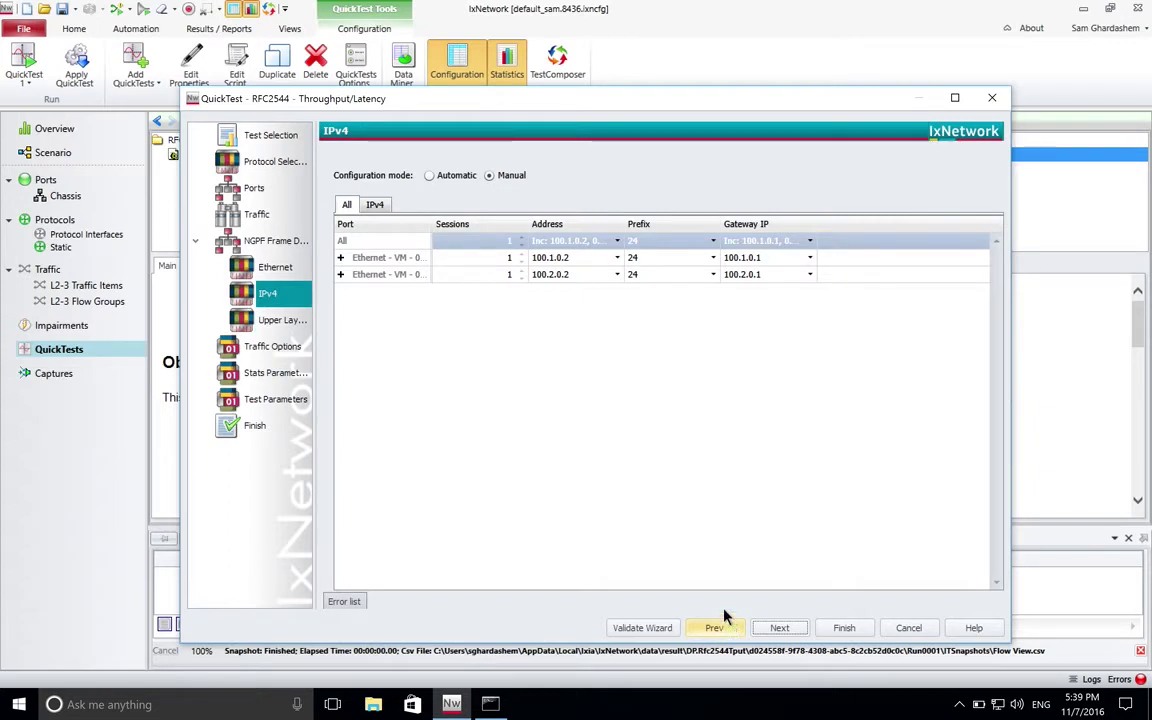
click(774, 630)
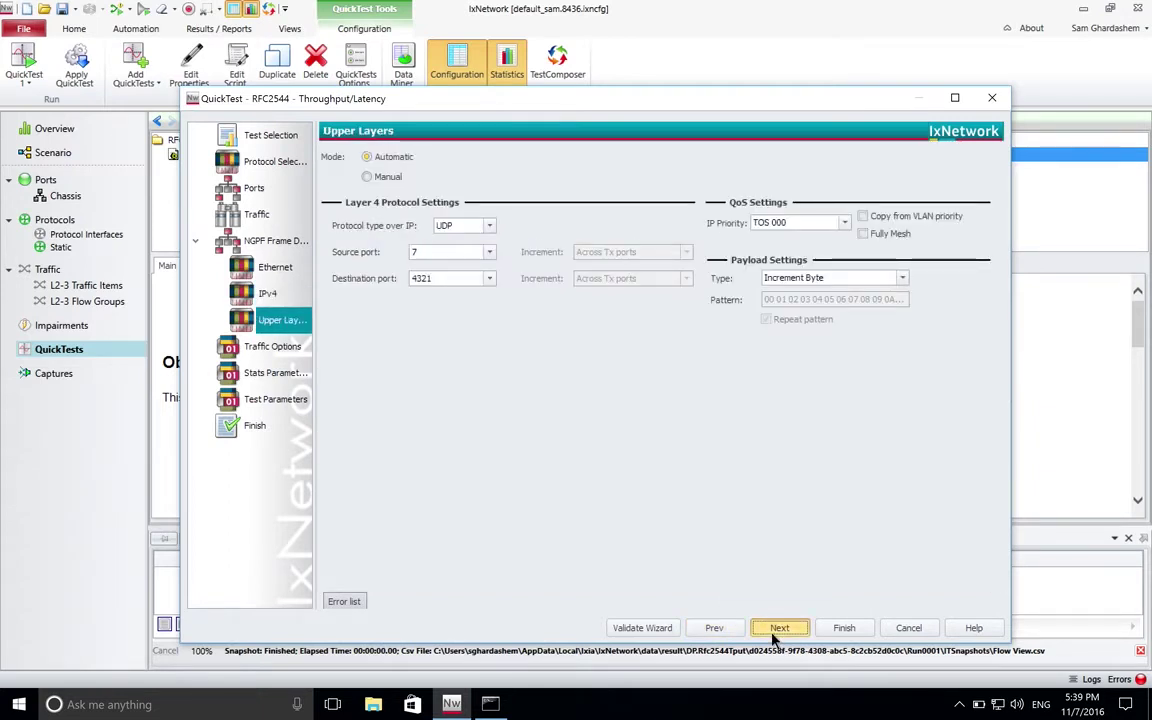
- Set the frame size mode to Custom in the test's Traffic Options
click(776, 630)
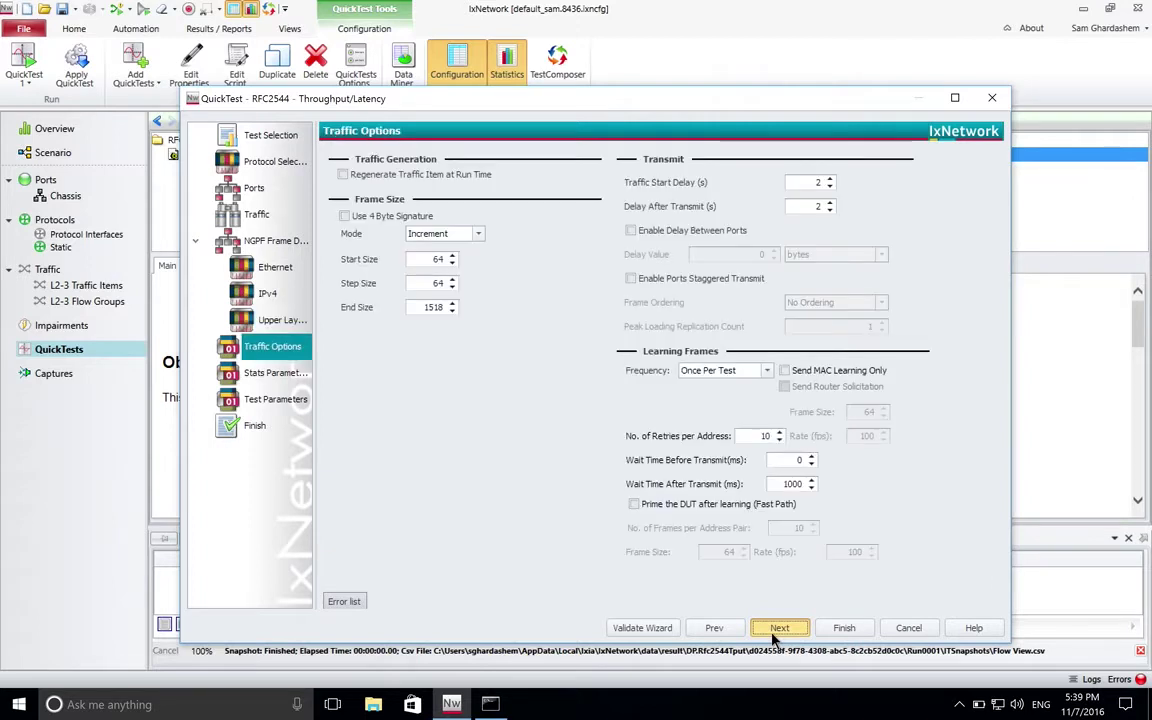
click(435, 243)
click(430, 272)
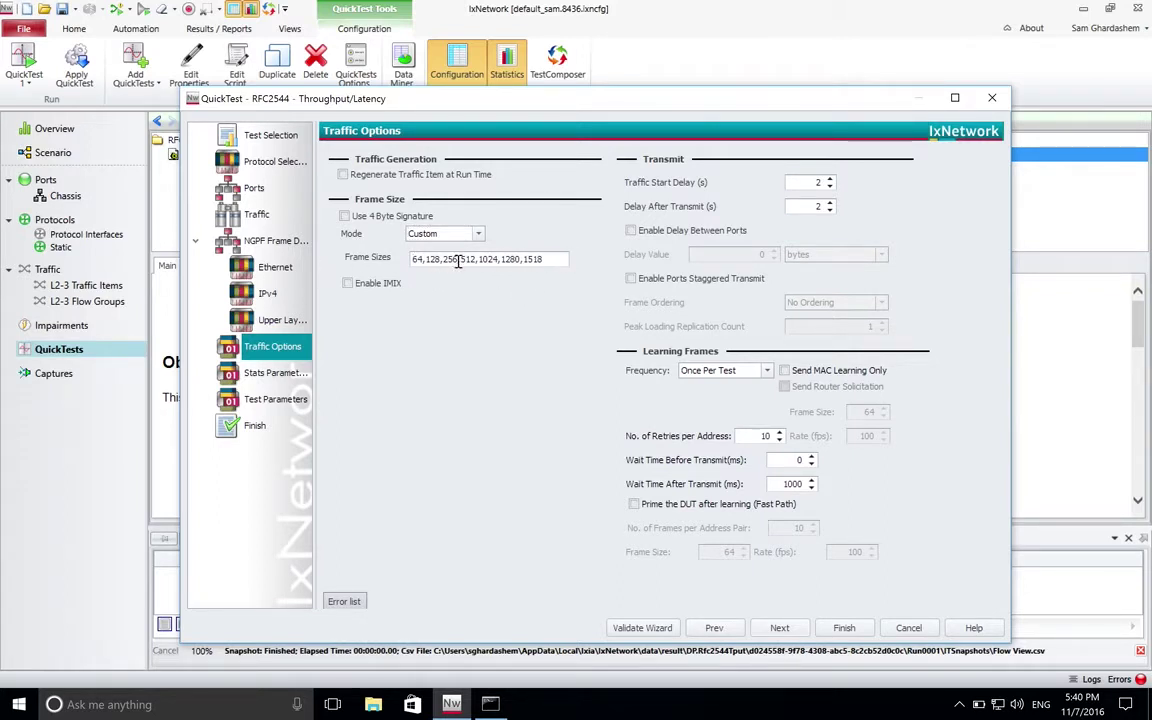
- Try replacing the custom frame size list with 5 and undo the replacement
click(549, 258)
drag(549, 258, 290, 250)
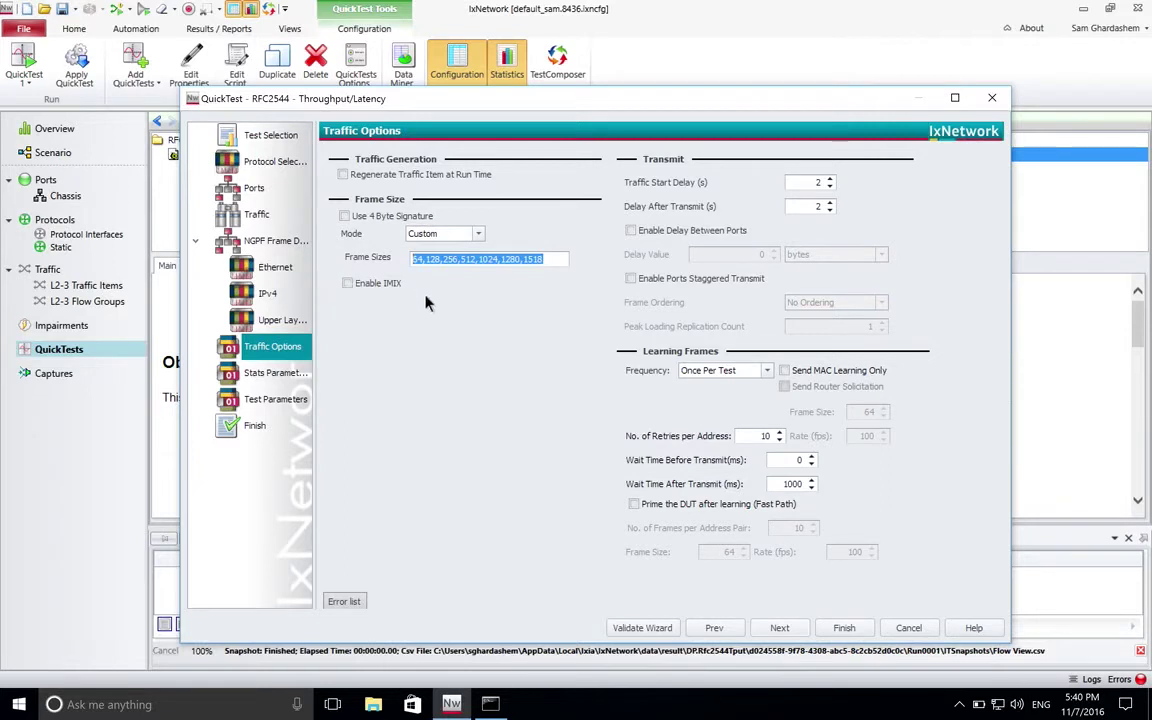
text(5)
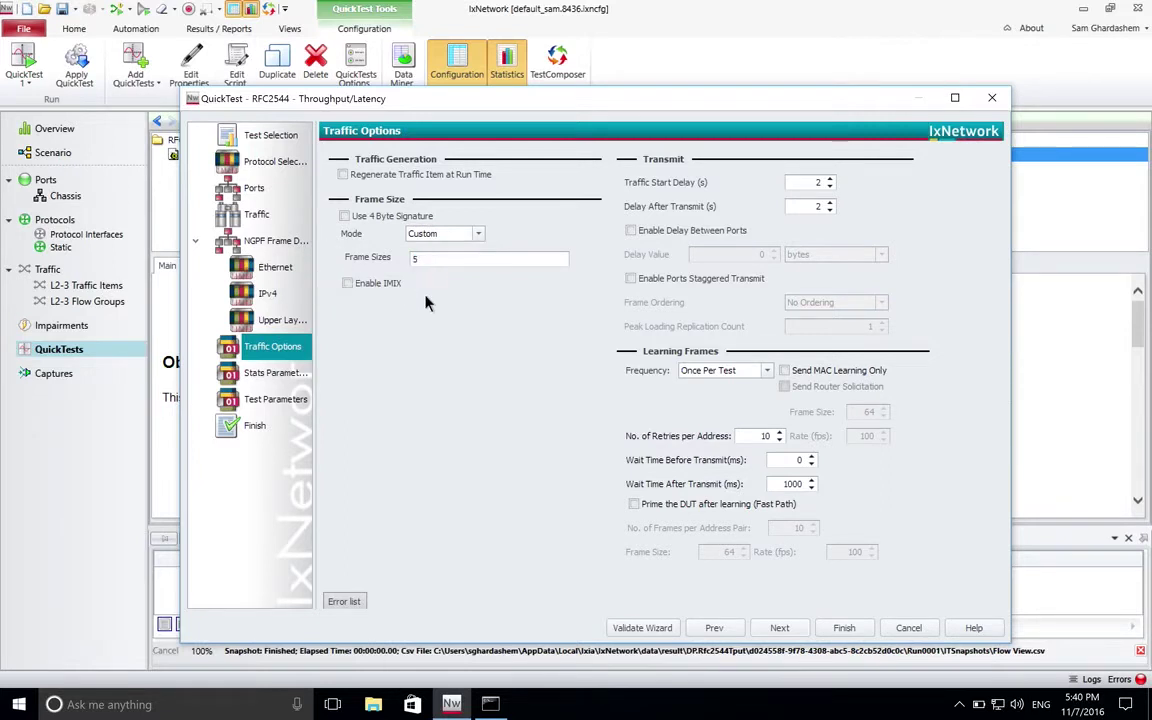
key(ctrl+z)
click(548, 260)
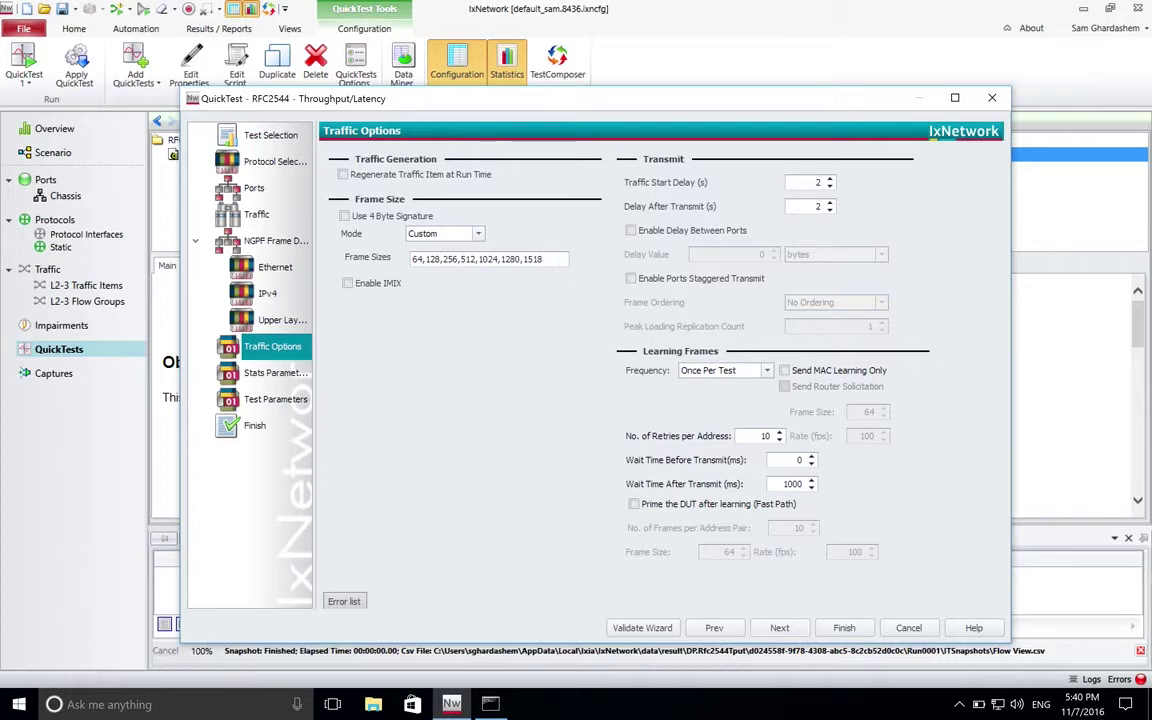
- Review the Stats Parameters and the test duration in the Test Parameters
click(795, 630)
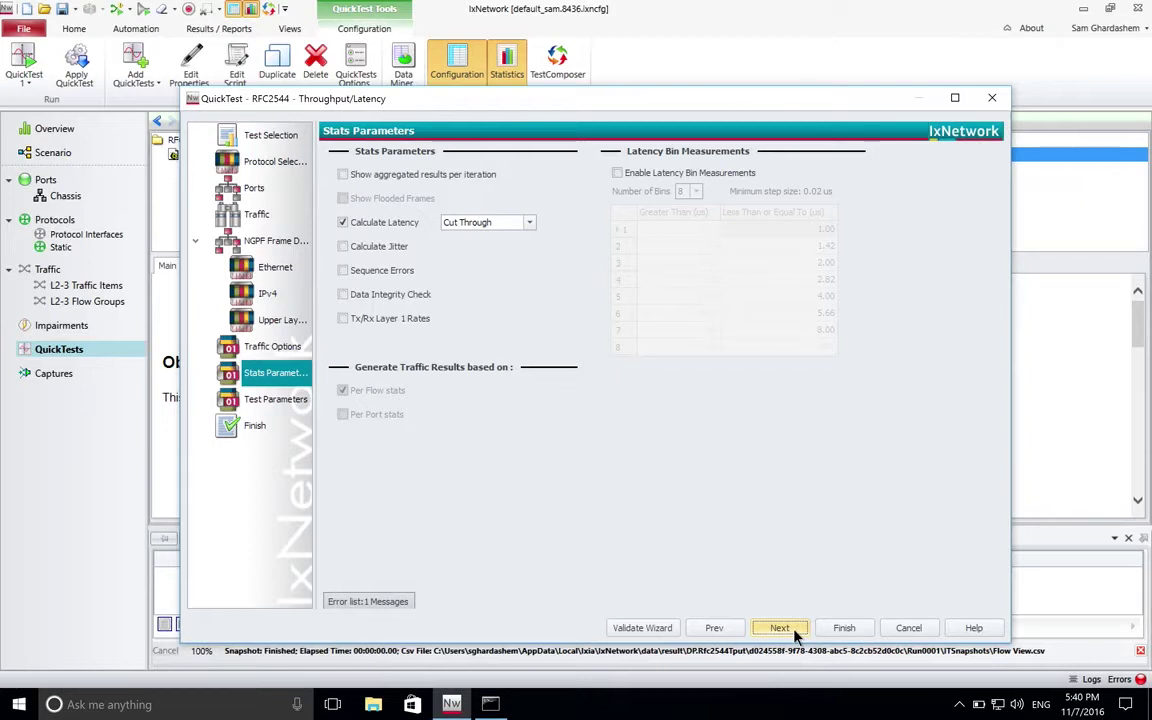
click(779, 628)
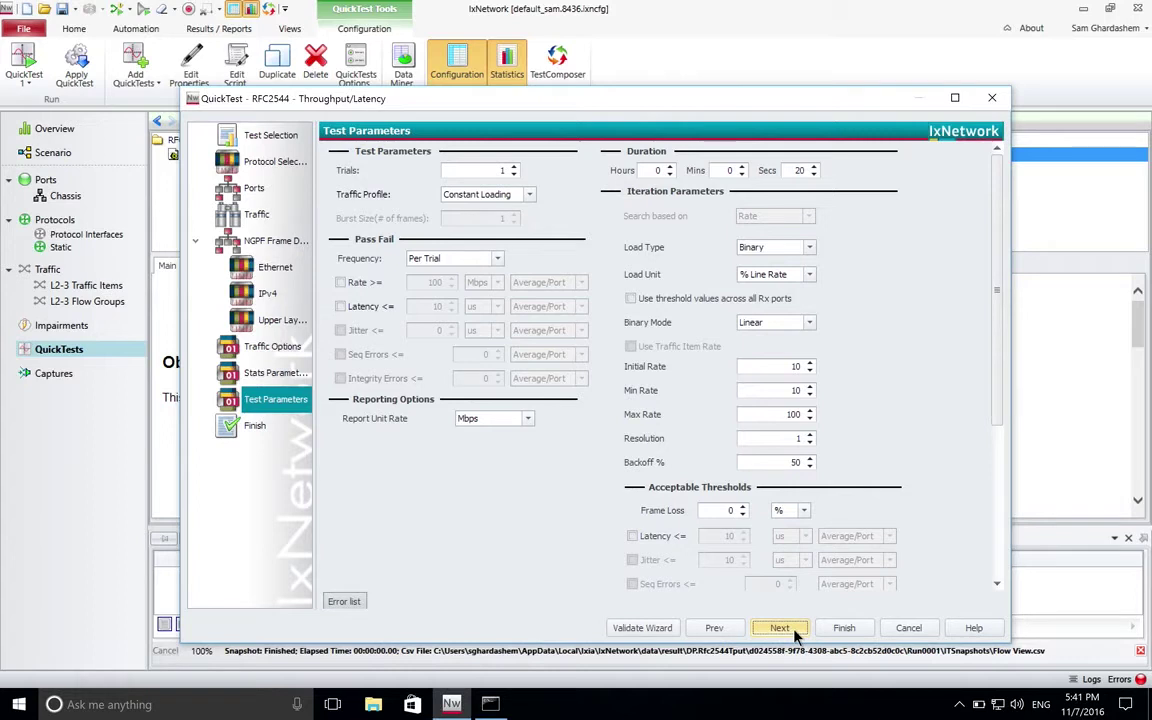
double_click(800, 170)
click(801, 172)
- Try the Custom load type for the iteration parameters and switch back to Binary
click(809, 248)
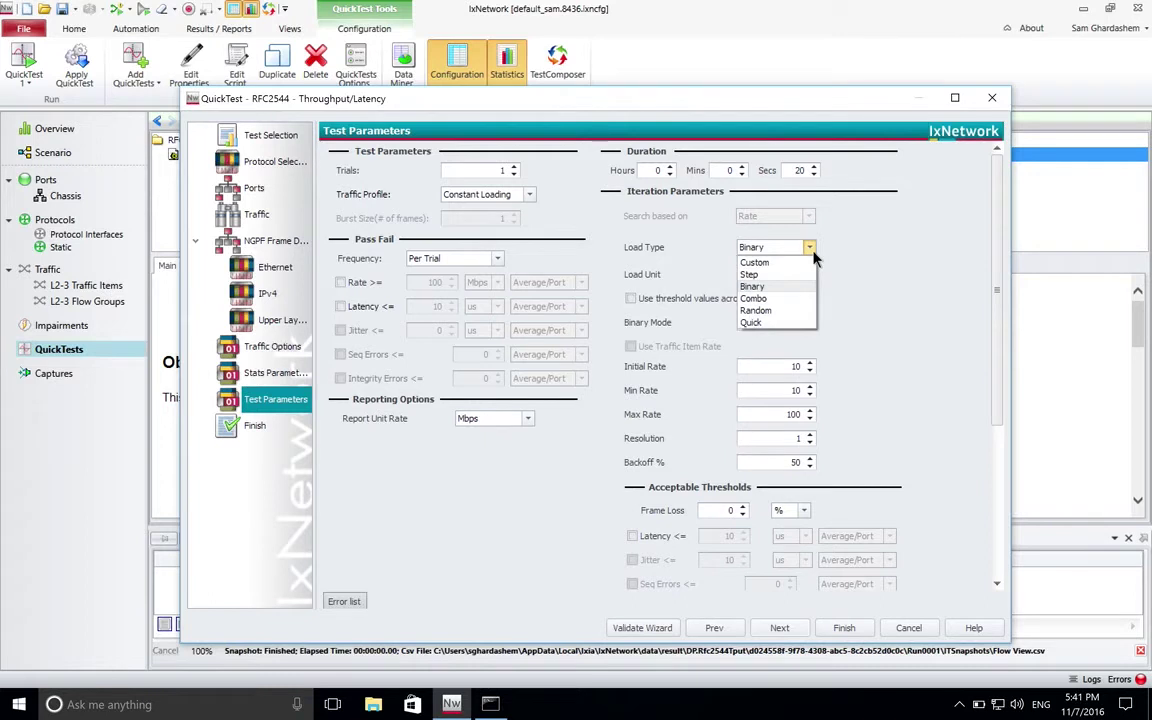
click(803, 263)
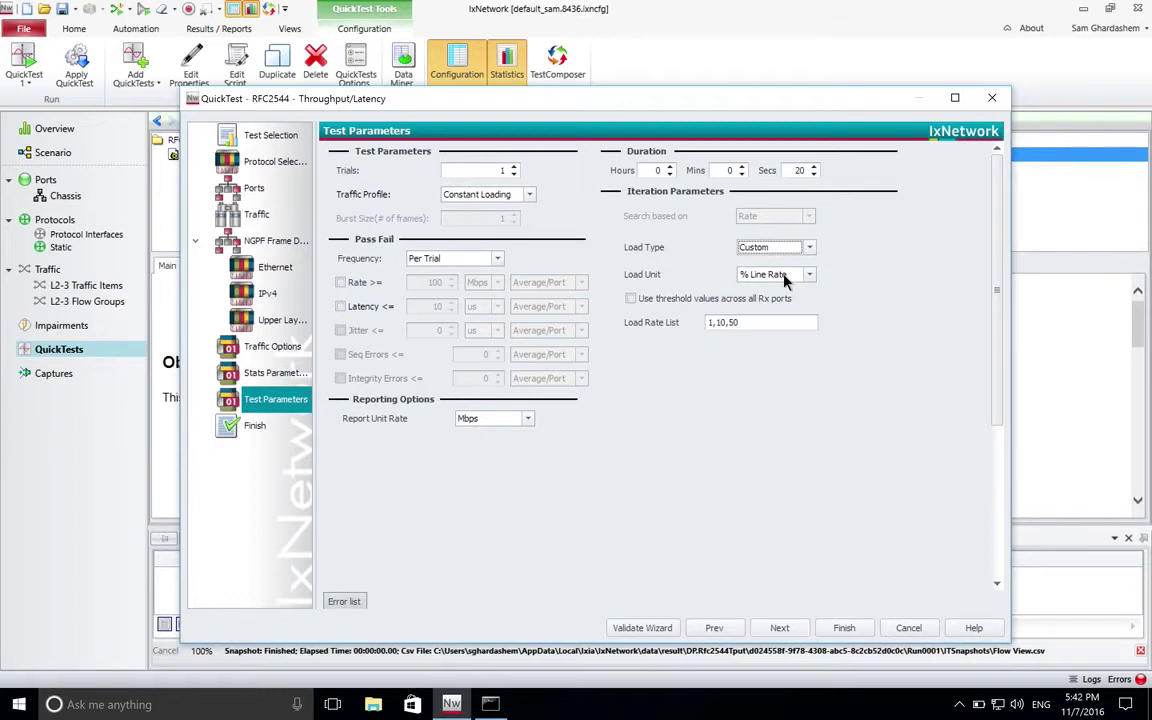
click(806, 248)
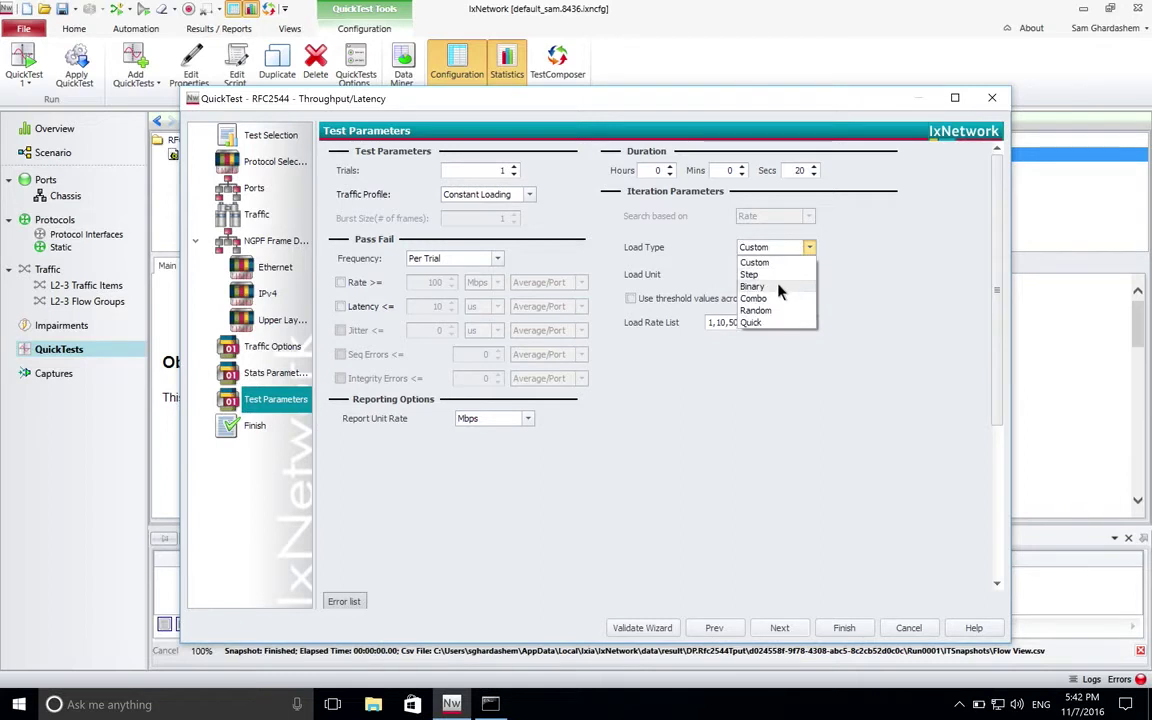
click(779, 289)
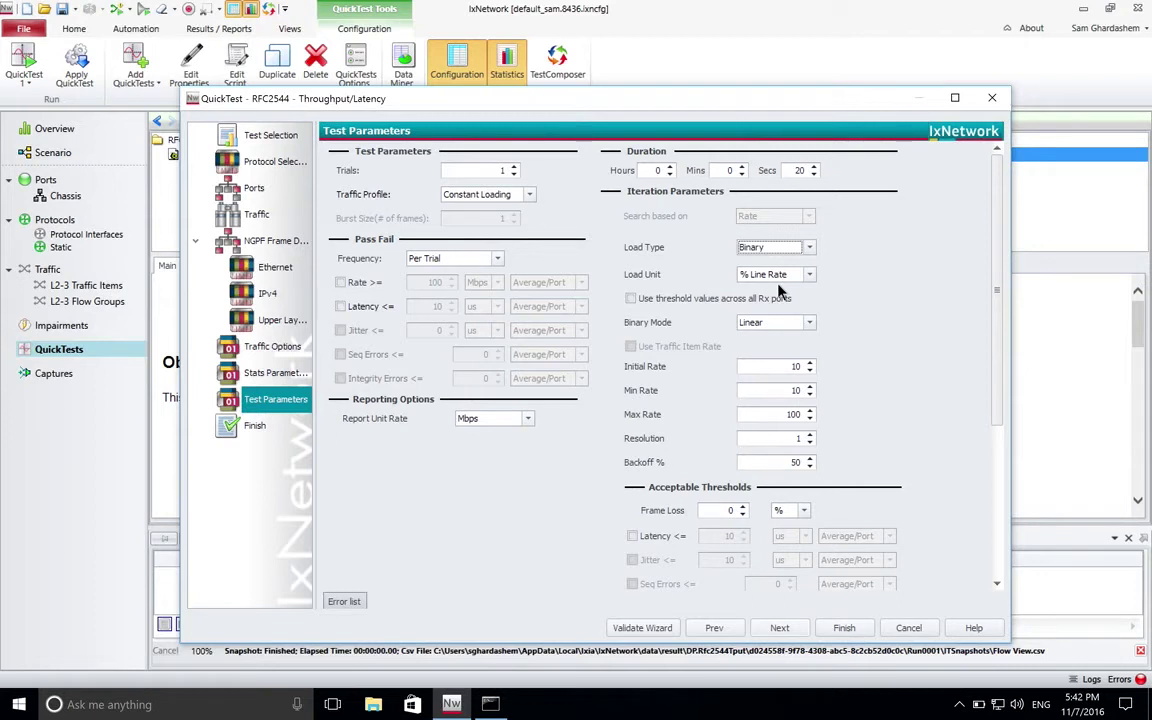
- Set the Initial Rate to 60 and cancel the new QuickTest without creating it
double_click(774, 367)
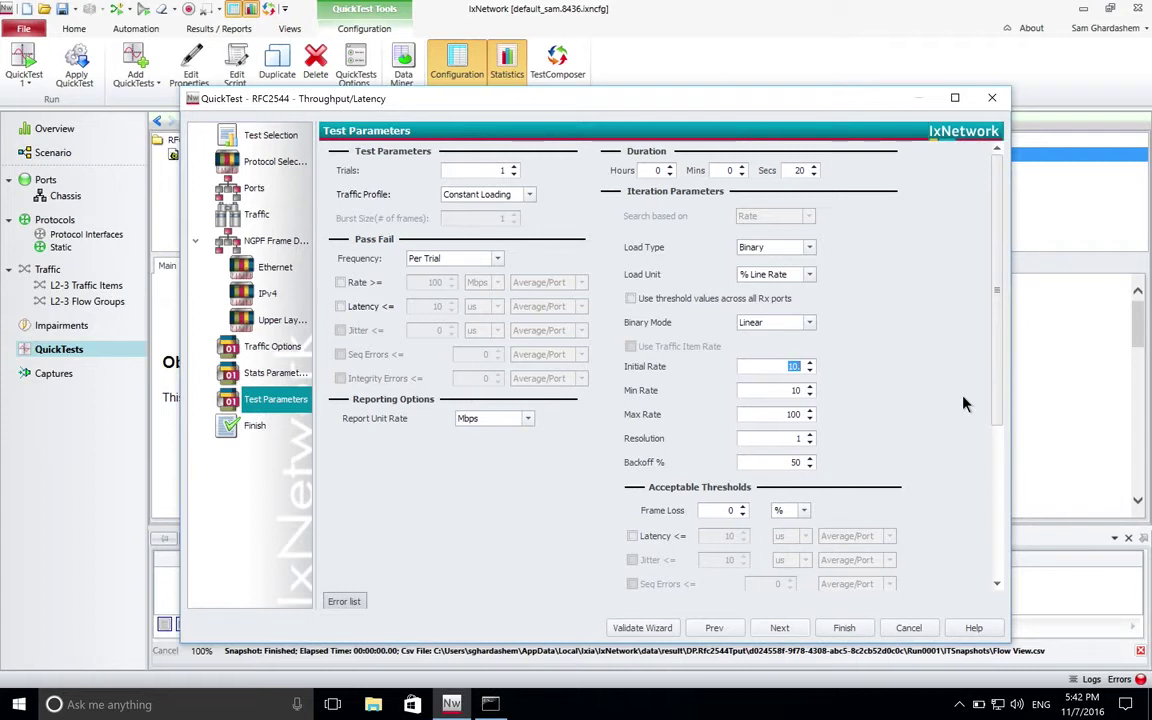
text(60.)
key(BackSpace)
click(909, 627)
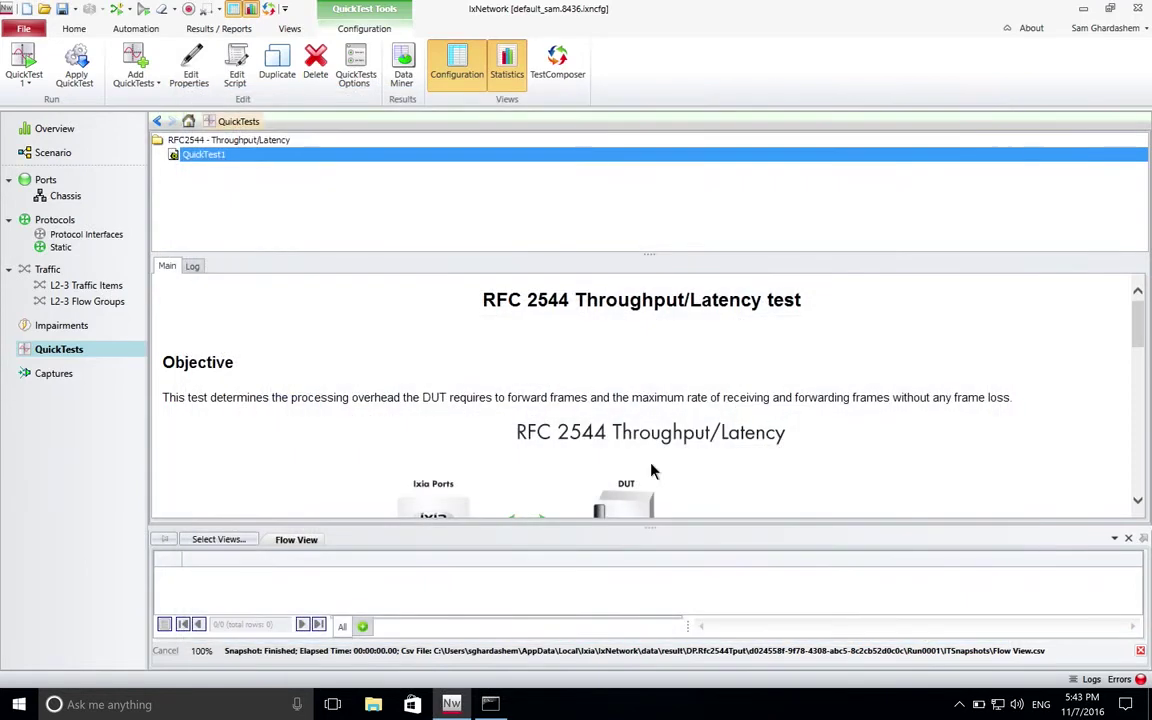
- Try including both traffic items in QuickTest1 using Edit in Existing Configuration mode, and close the wizard without finishing
double_click(205, 157)
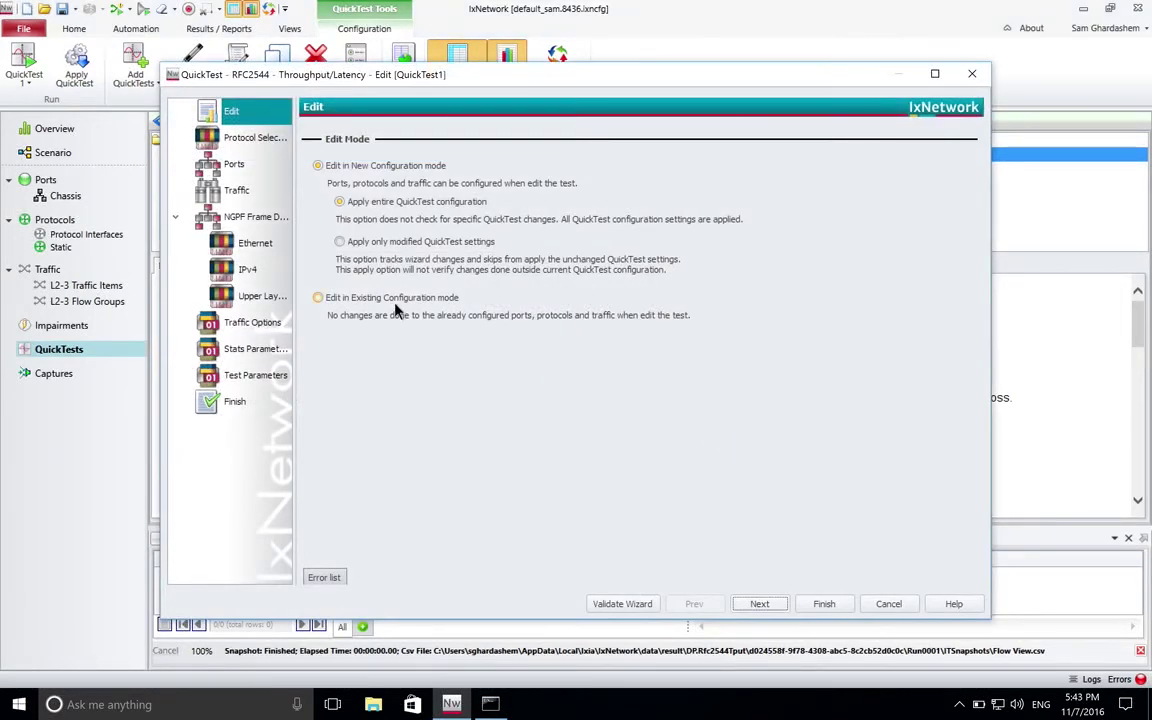
click(396, 311)
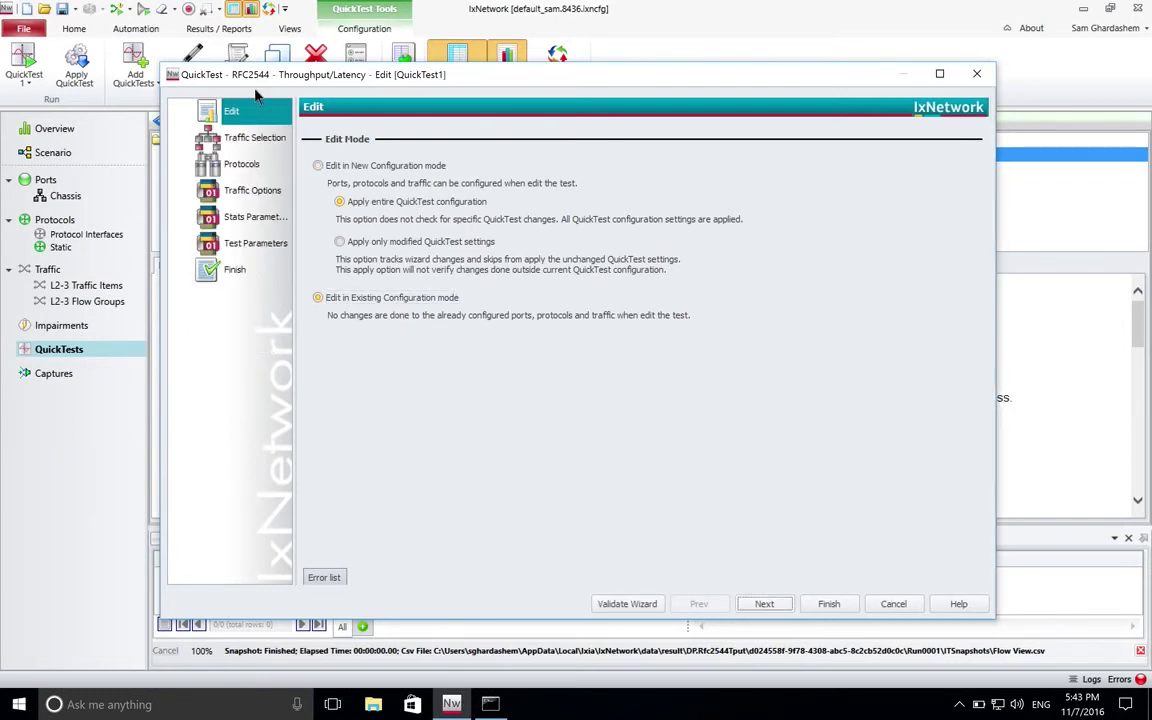
click(254, 140)
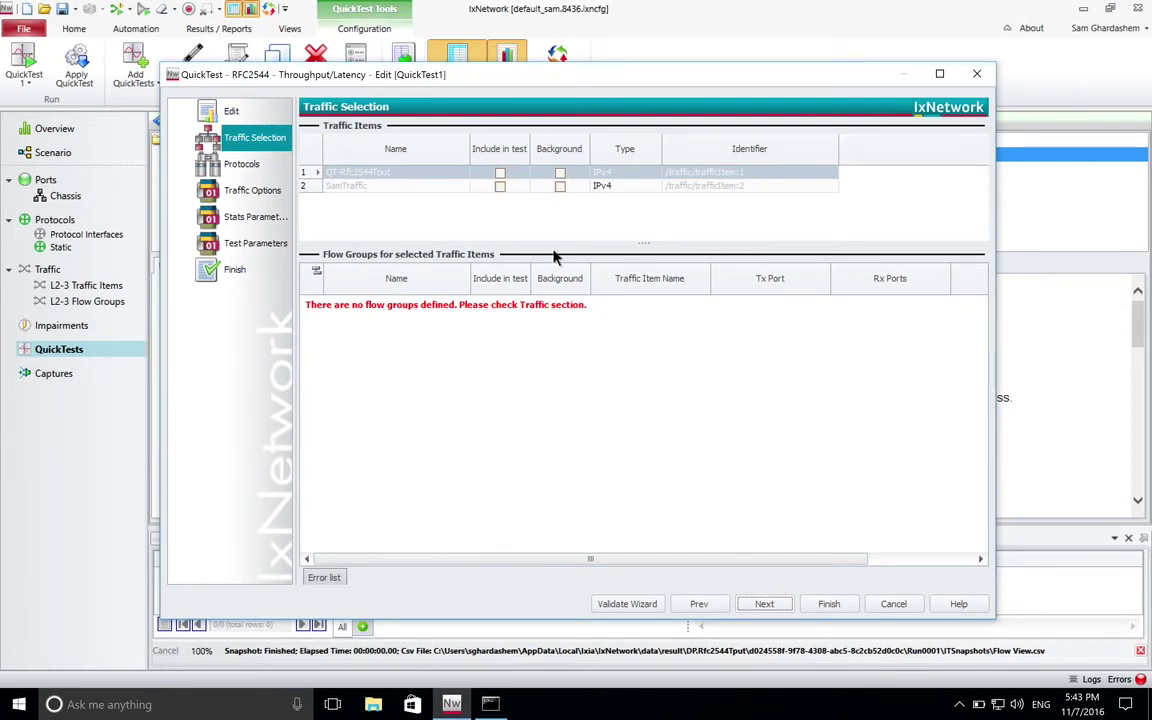
click(500, 187)
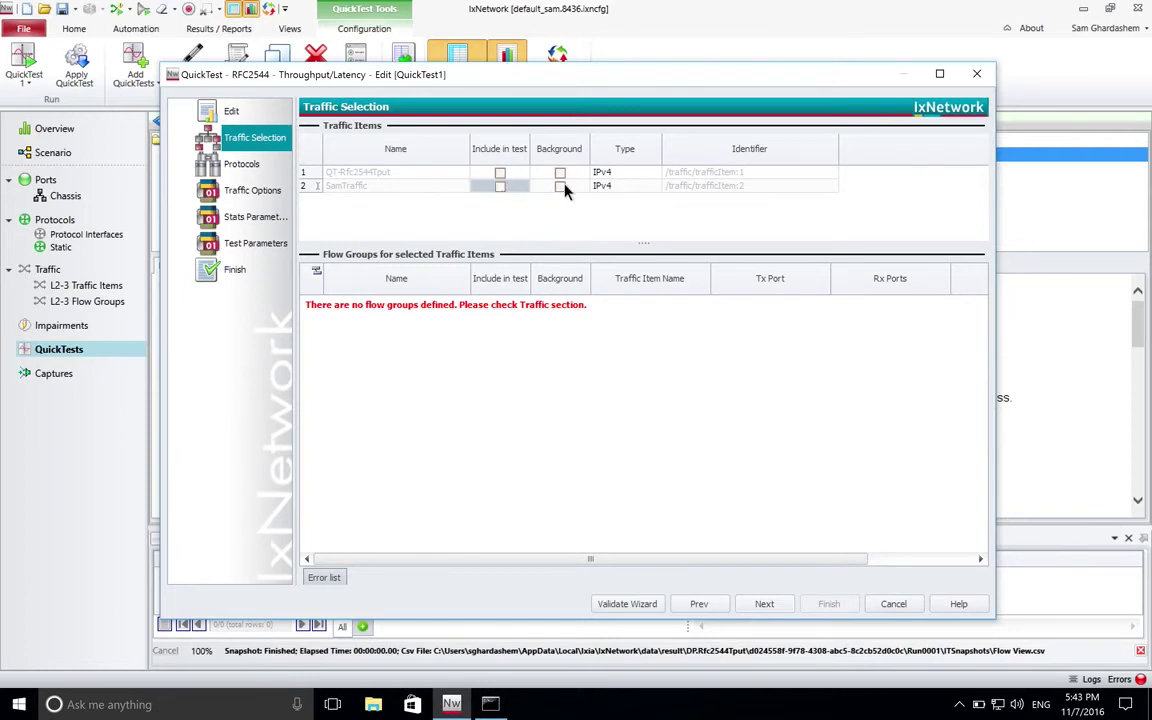
click(501, 174)
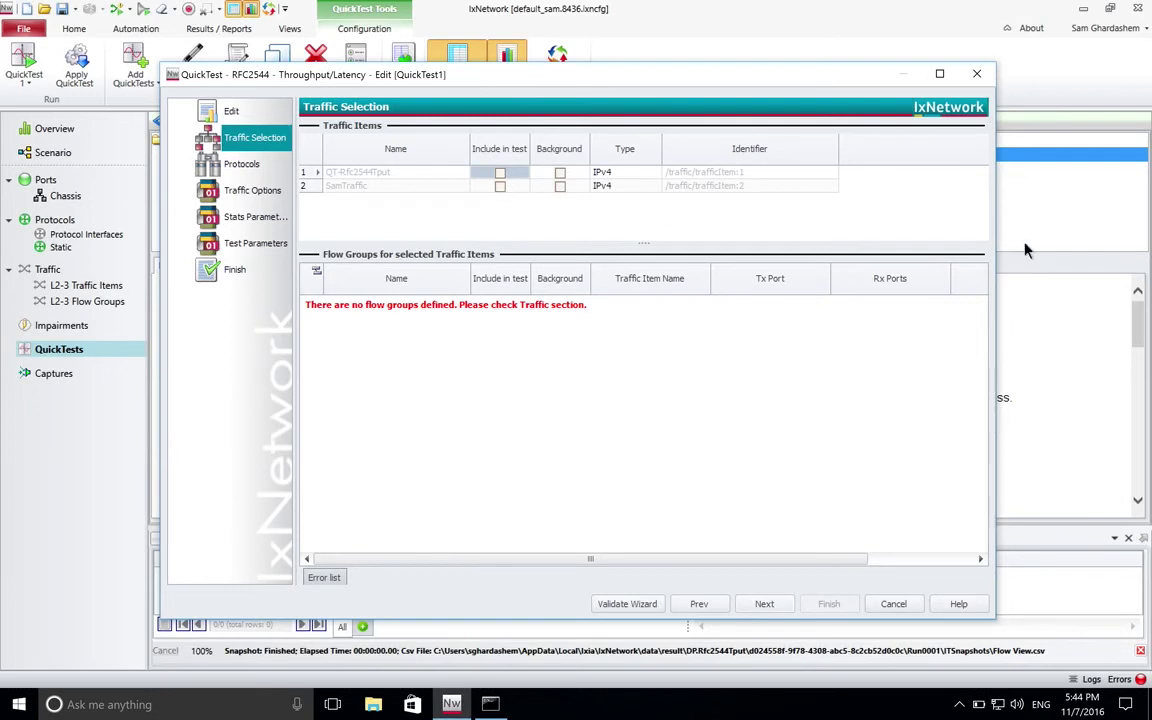
click(978, 75)
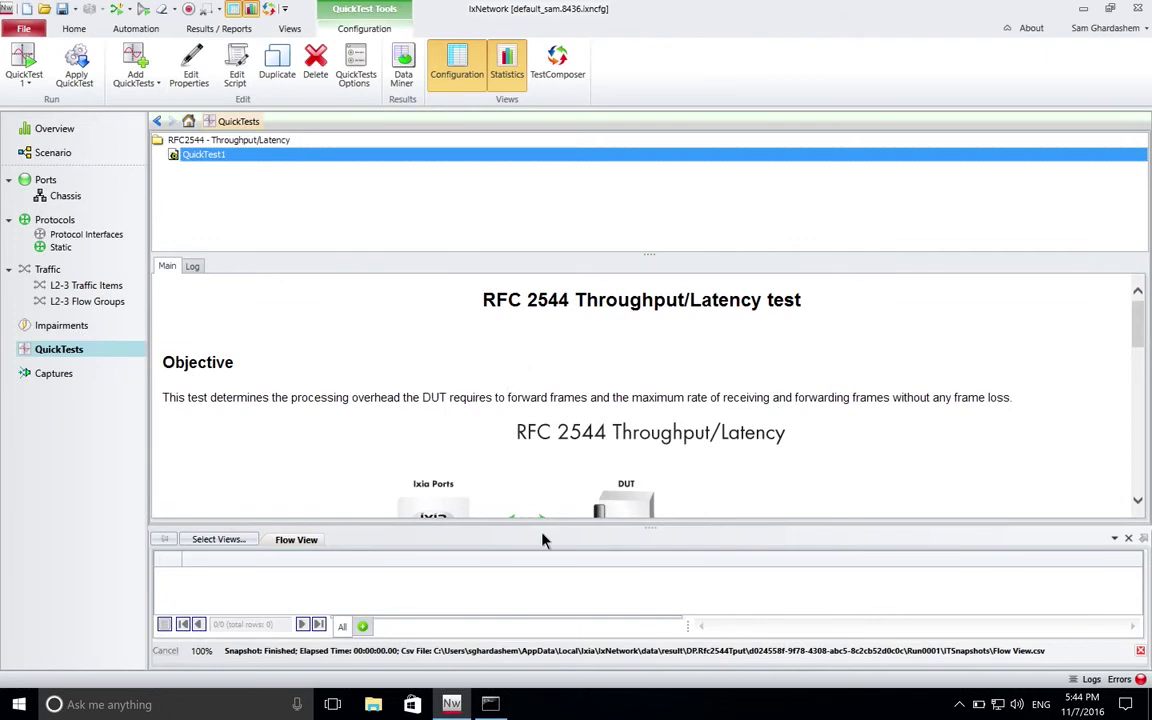
- Enlarge the Flow View area, open the Data Miner and look through Run0001's aggregated results, log file and other CSV files
drag(644, 528, 636, 416)
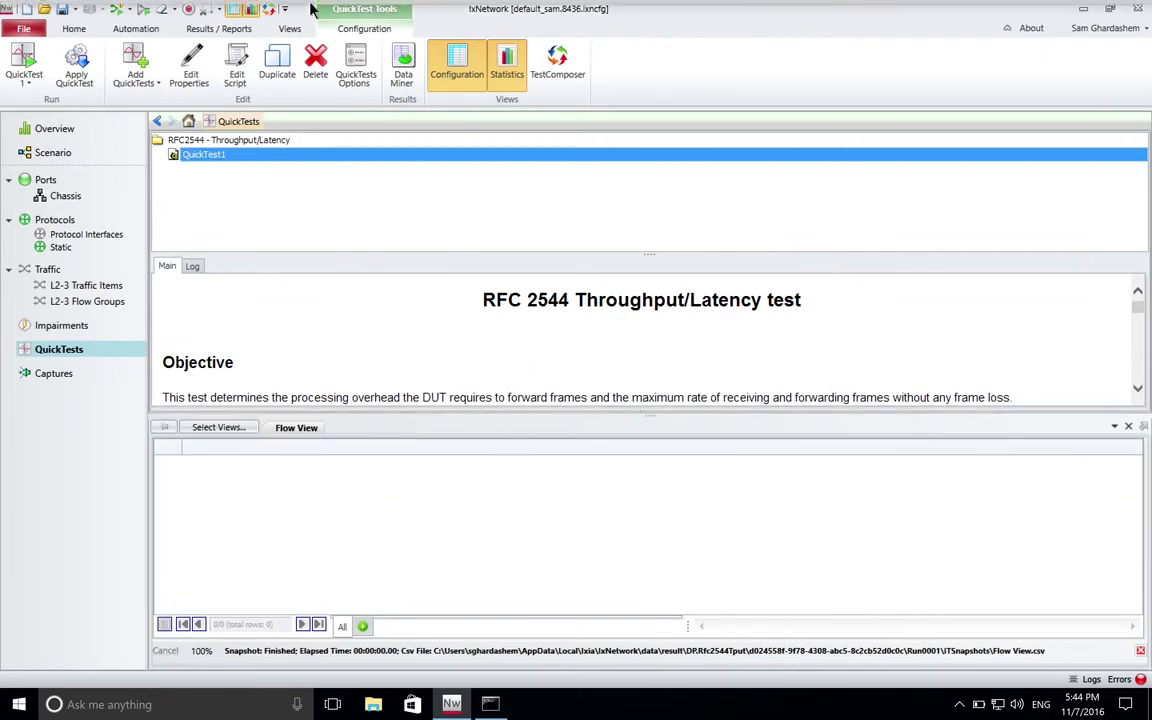
click(399, 70)
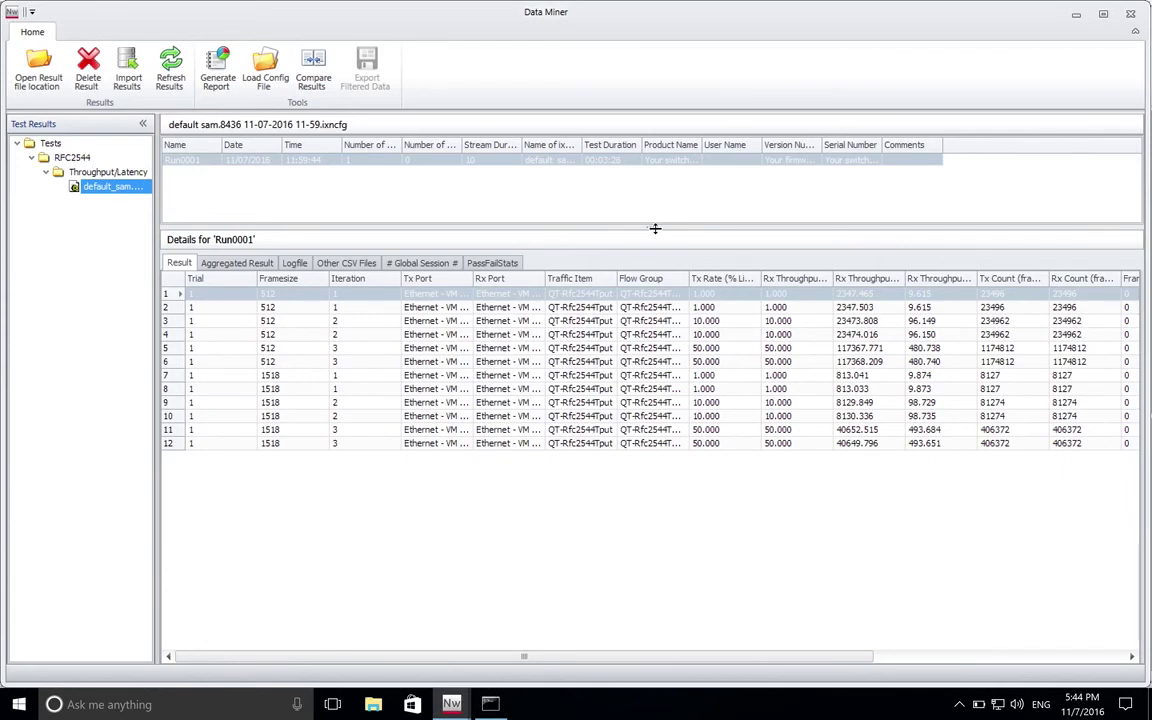
click(258, 266)
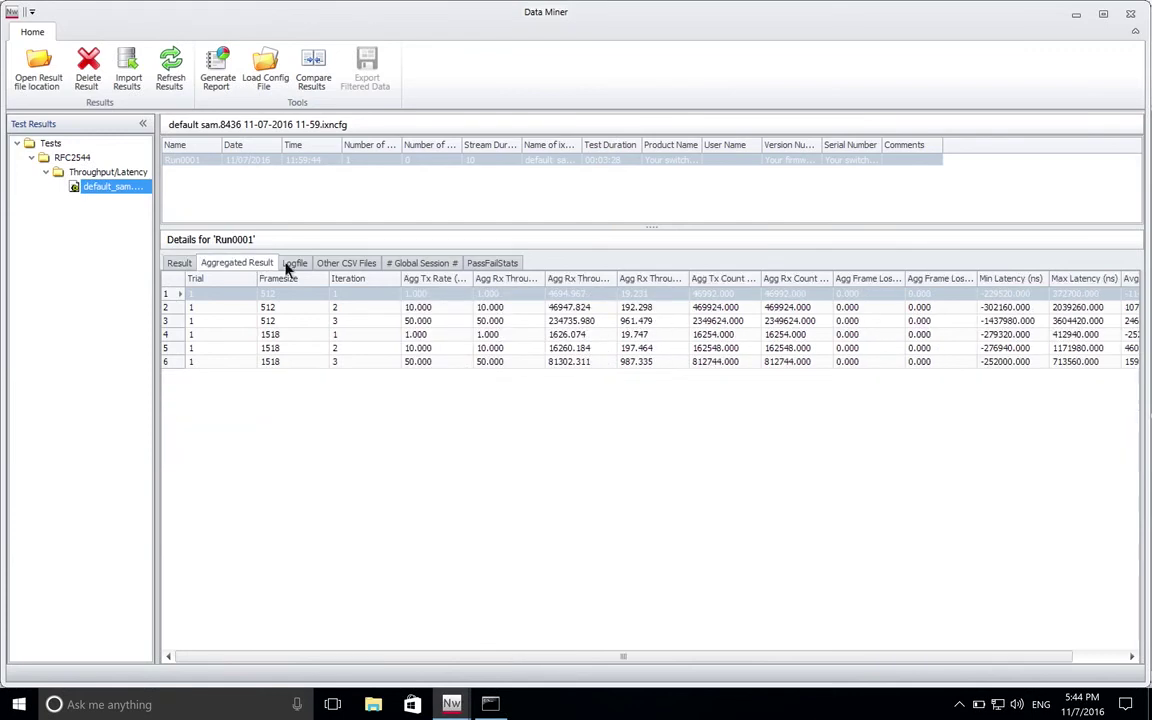
click(292, 264)
click(360, 264)
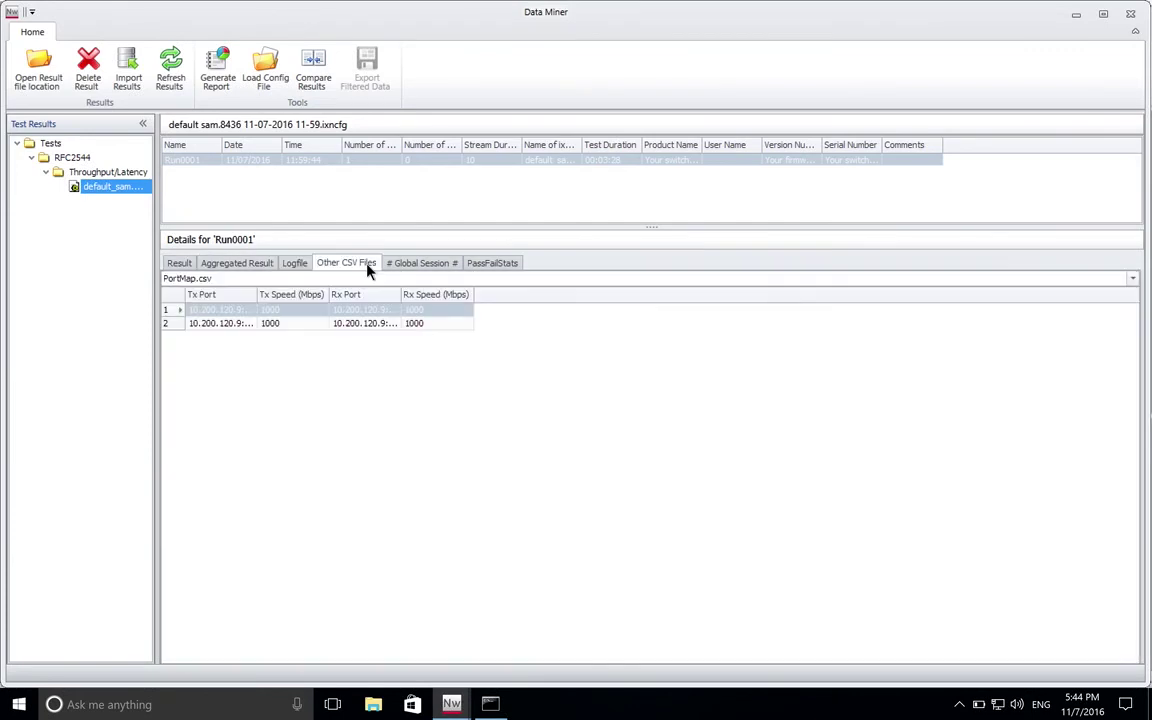
- Compare Run0001's per-flow results with its aggregated results, examining the throughput, frame loss and latency columns
click(266, 264)
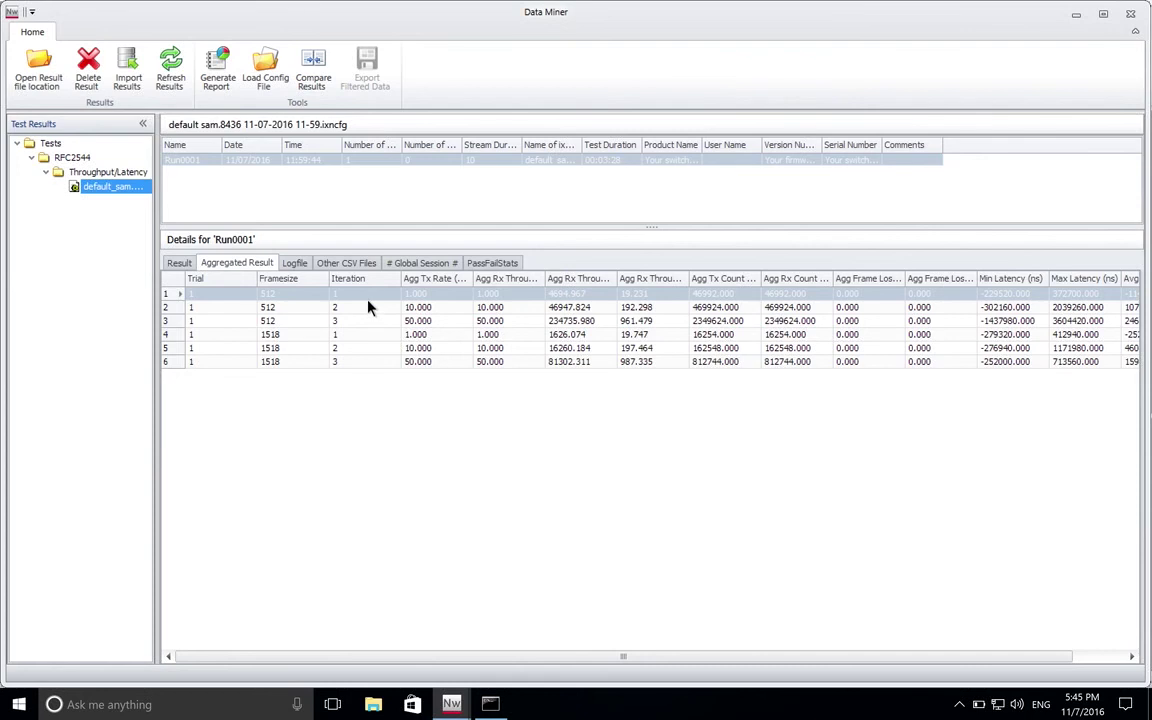
click(186, 268)
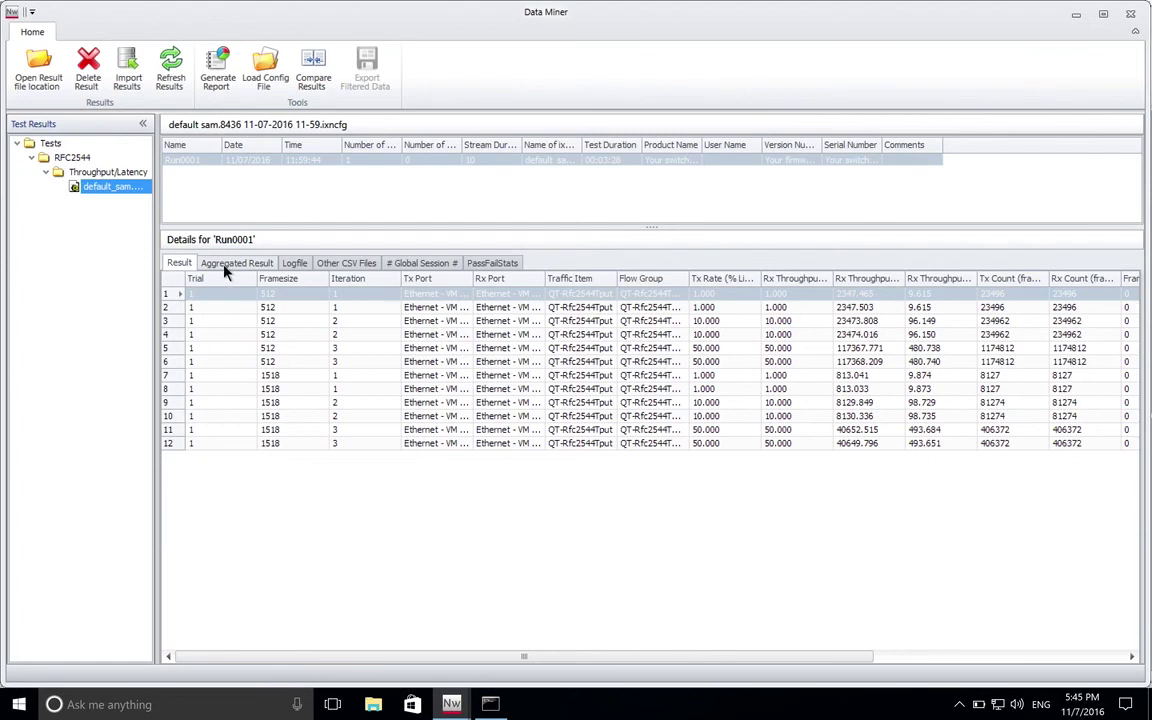
click(227, 268)
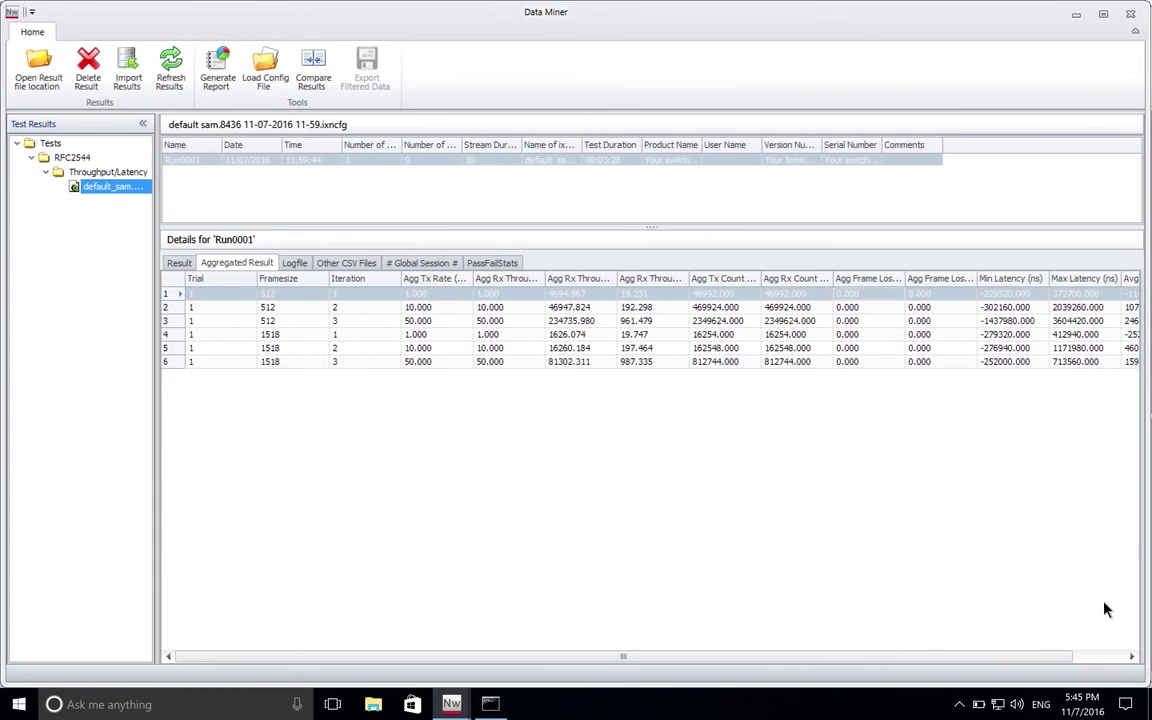
click(1116, 658)
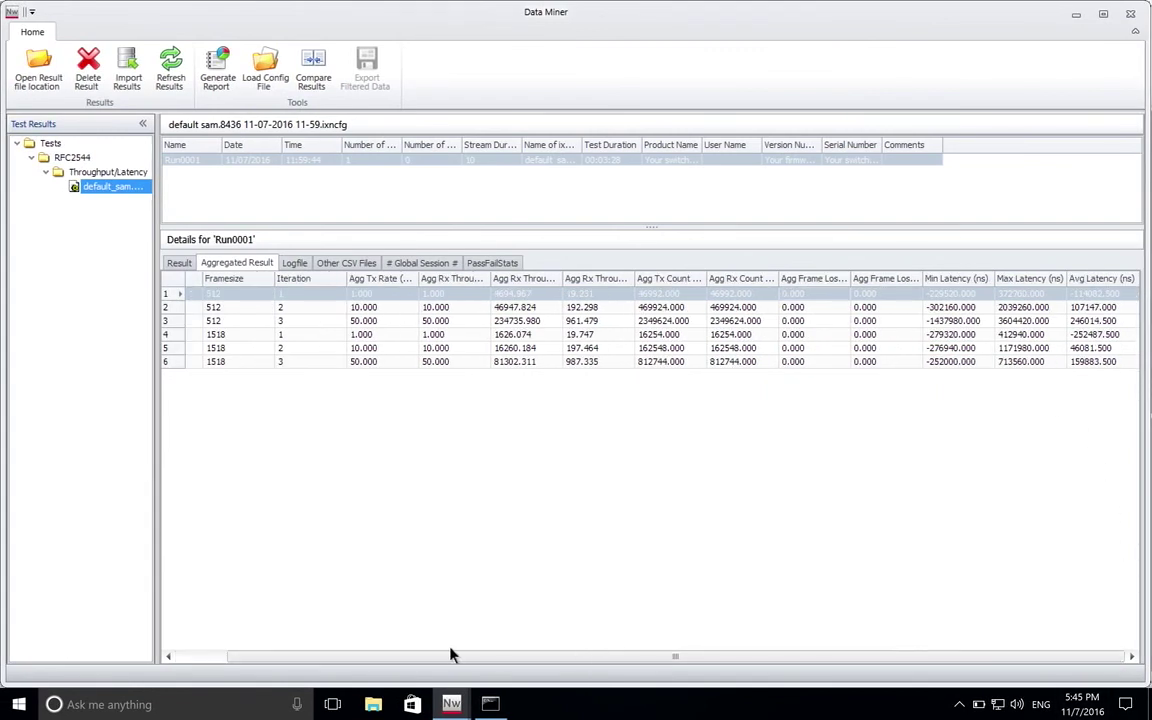
click(215, 659)
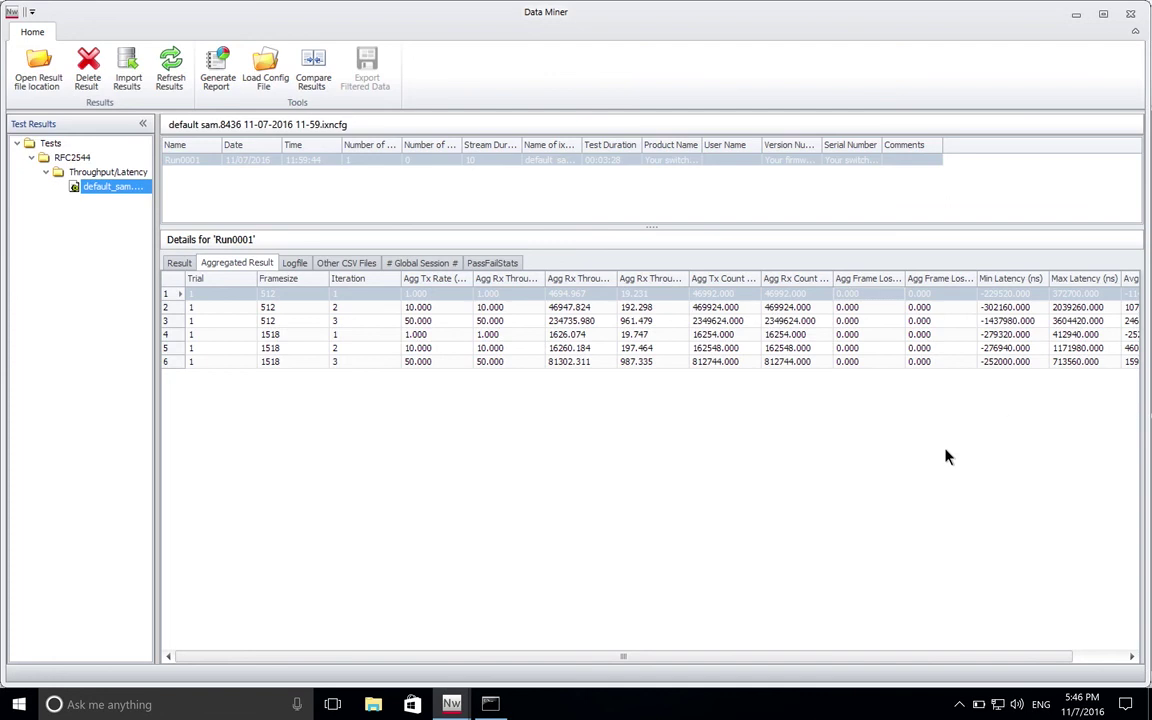
drag(681, 656, 848, 700)
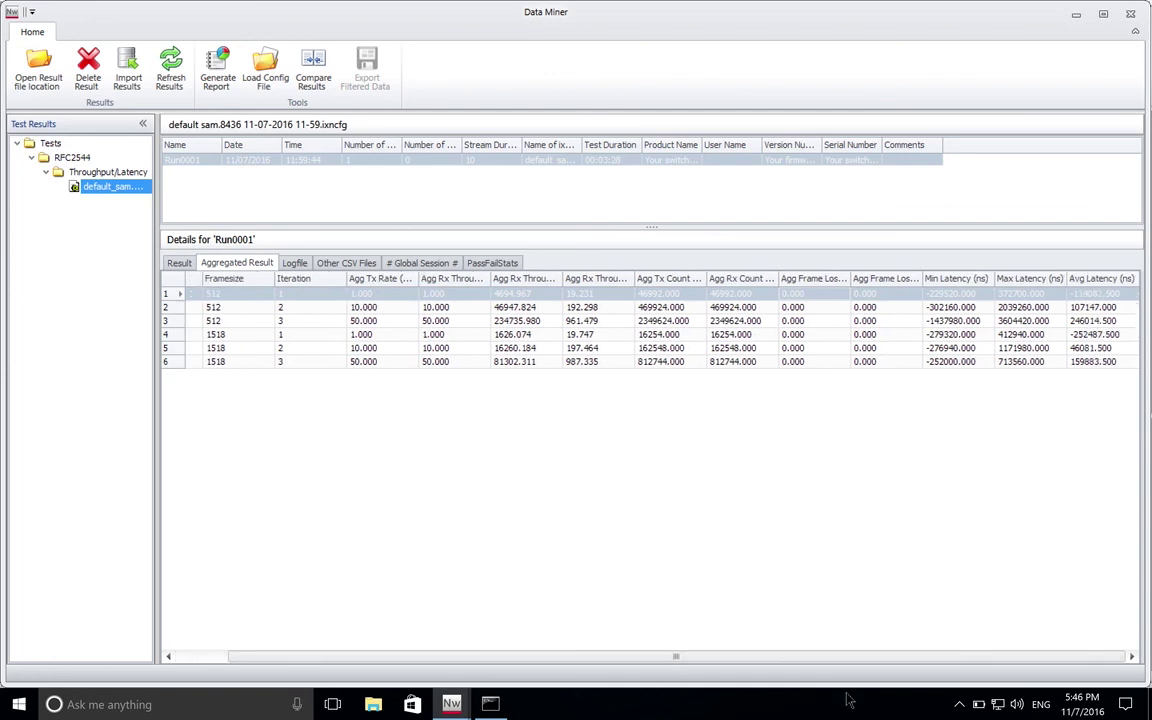